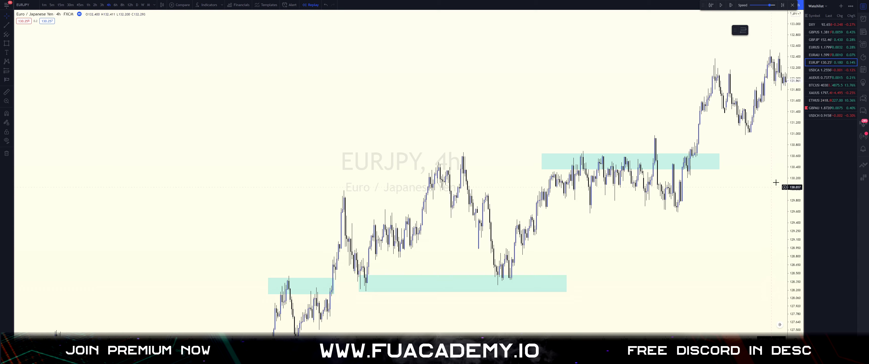
- Survey the EURJPY 4-hour uptrend, covering both lower teal zones and the upper teal zone
drag(799, 166, 604, 249)
scroll(682, 248, down, 2)
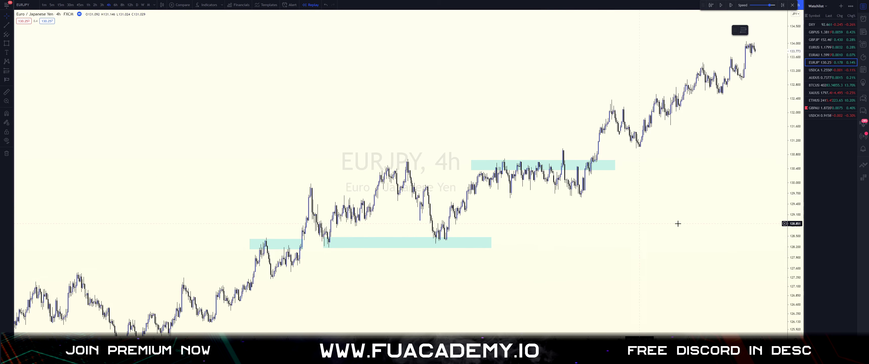
drag(796, 236, 795, 201)
scroll(670, 215, up, 2)
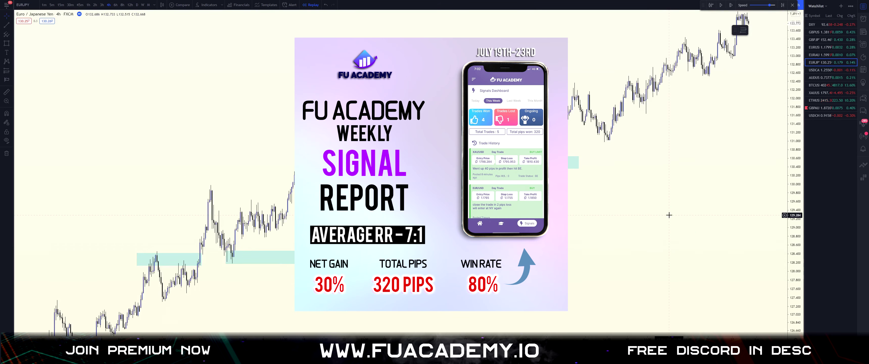
drag(600, 213, 630, 219)
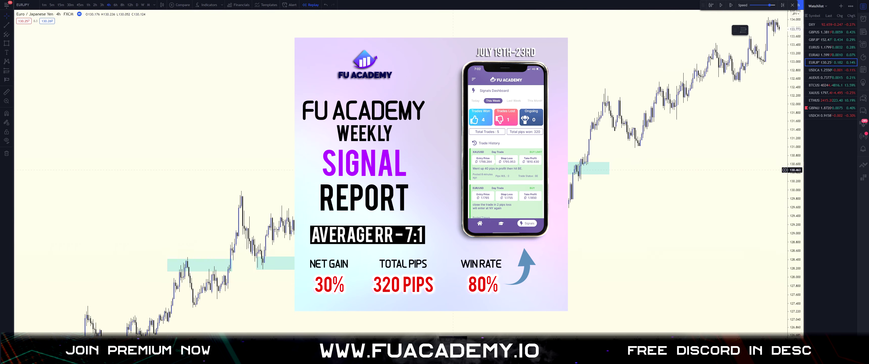
drag(530, 209, 536, 209)
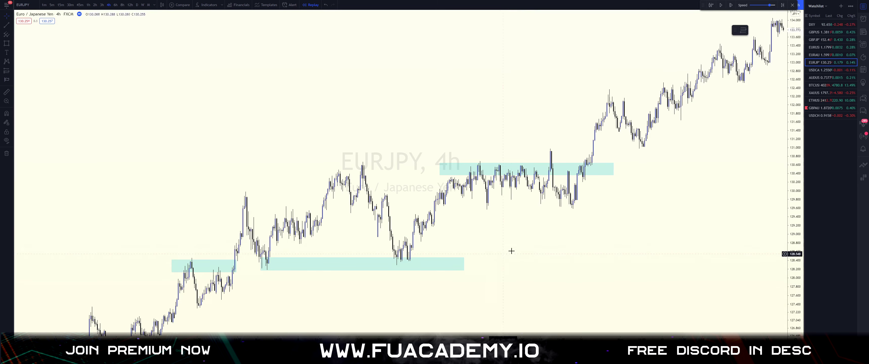
drag(796, 222, 793, 184)
drag(721, 199, 666, 218)
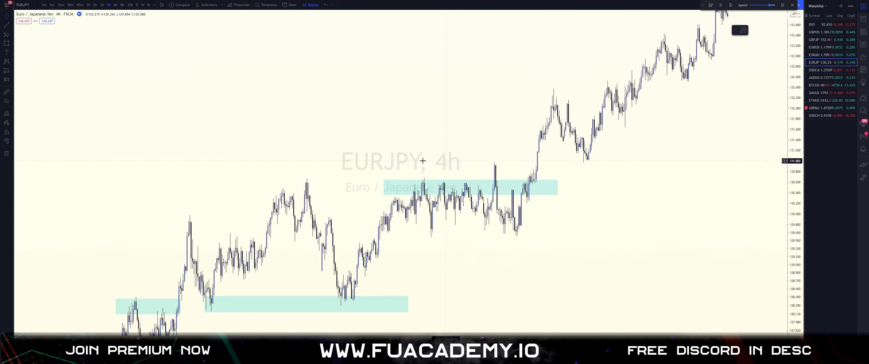
drag(795, 163, 795, 211)
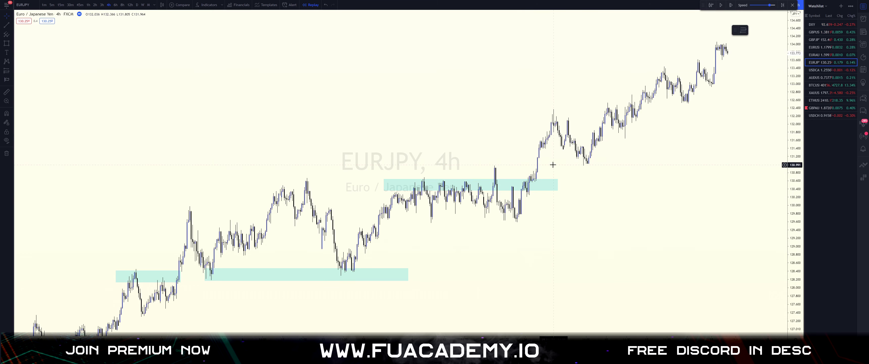
- Examine the 4-hour candles around the upper teal zone up close, including the spike above it
click(486, 188)
drag(797, 193, 797, 82)
scroll(627, 236, up, 4)
drag(637, 237, 703, 225)
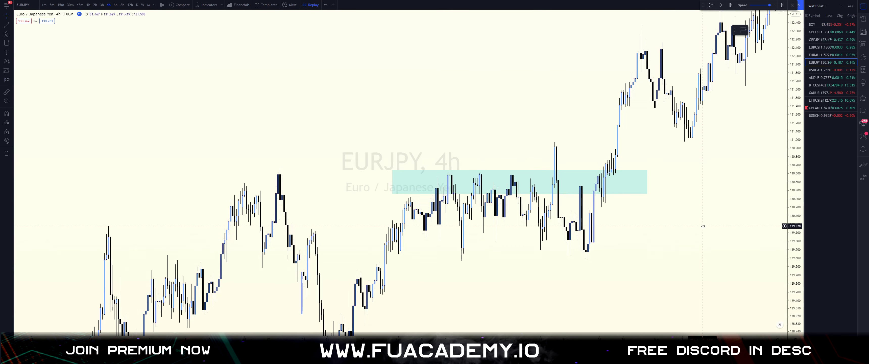
drag(795, 219, 795, 261)
drag(738, 249, 676, 255)
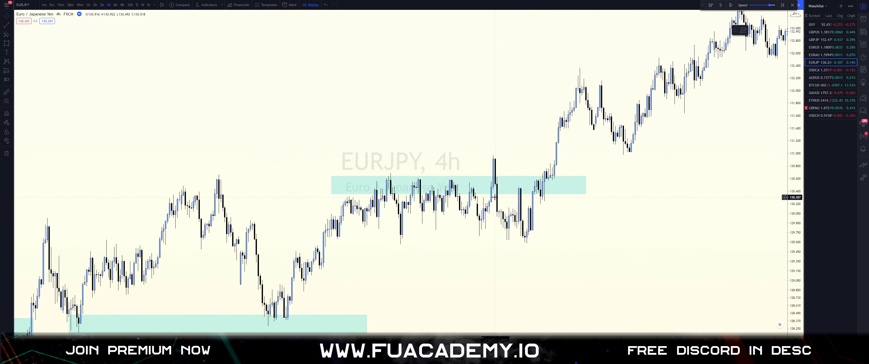
drag(536, 235, 539, 231)
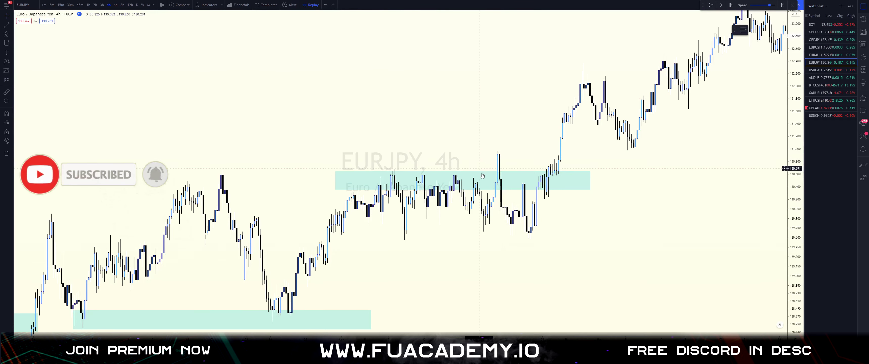
- Switch the EURJPY chart to the 3-hour timeframe and examine the spike and pullback at the upper zone
click(102, 5)
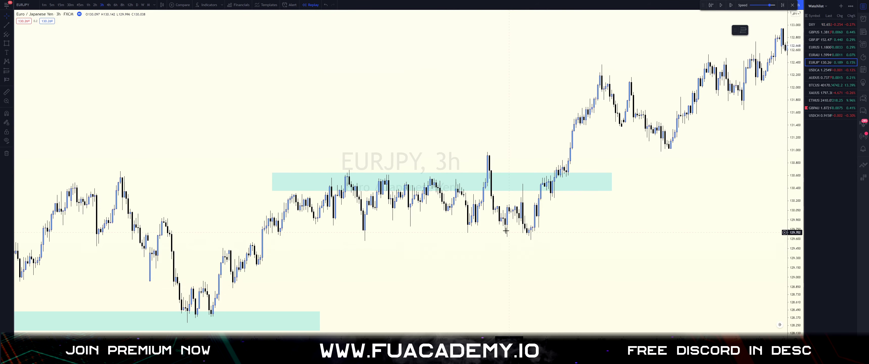
drag(508, 232, 502, 230)
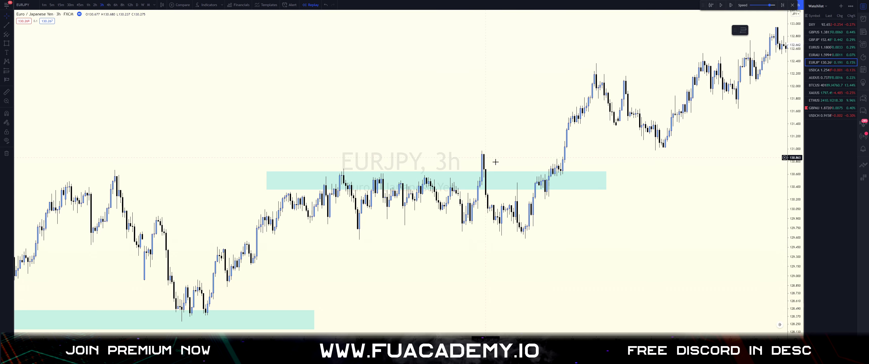
click(508, 184)
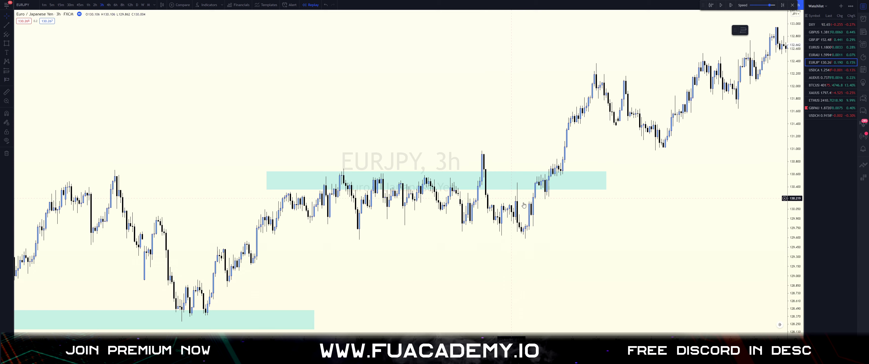
scroll(524, 189, down, 2)
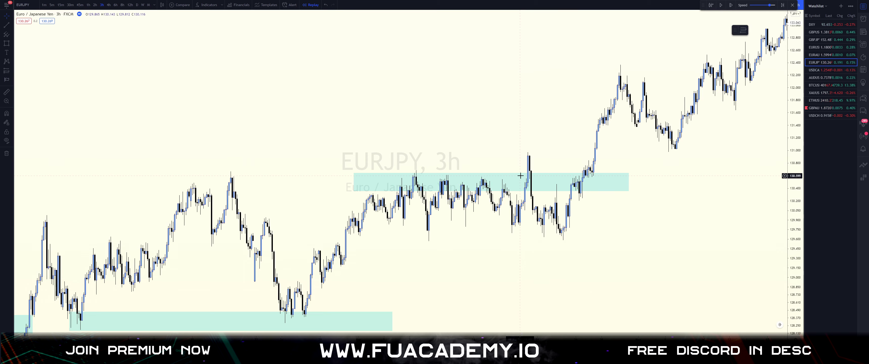
drag(499, 135, 506, 126)
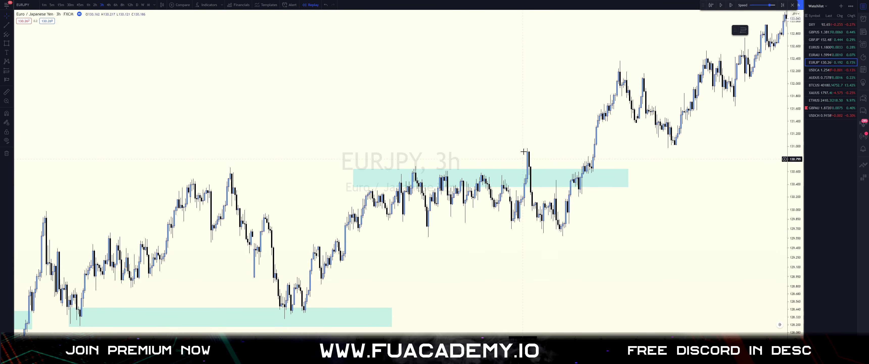
- Compare the spike at the upper zone on the 4-hour and the 6-hour timeframes
click(108, 5)
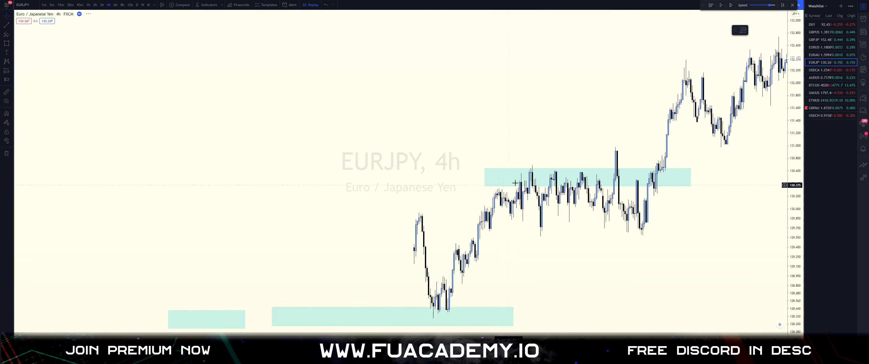
click(115, 4)
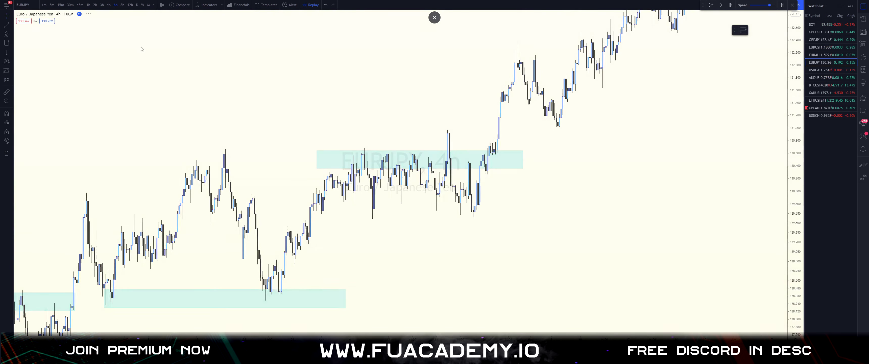
scroll(390, 212, up, 1)
drag(396, 235, 507, 167)
scroll(410, 224, up, 4)
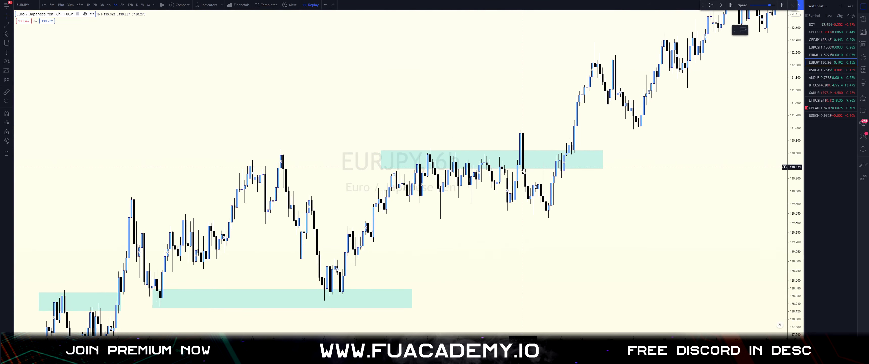
click(512, 154)
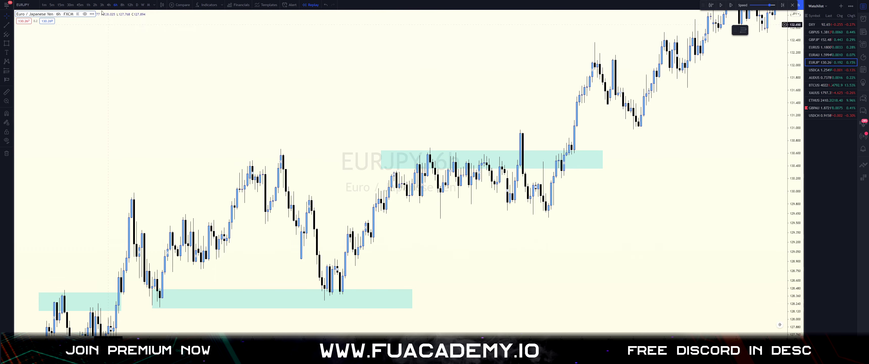
- Check the 2-hour timeframe, switch to the 8-hour timeframe and enlarge the candles around the upper zone
click(95, 4)
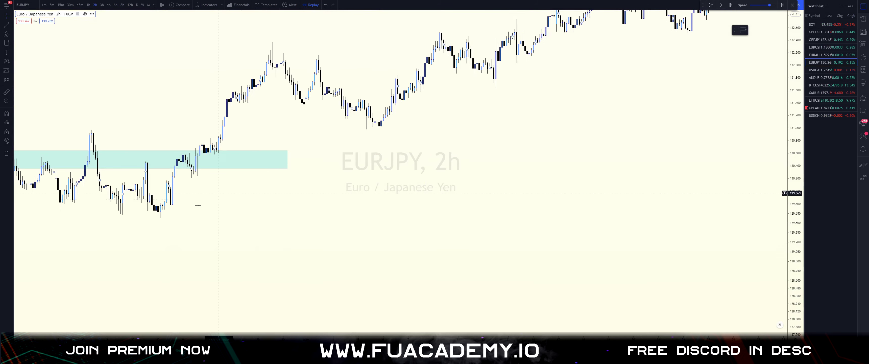
click(123, 5)
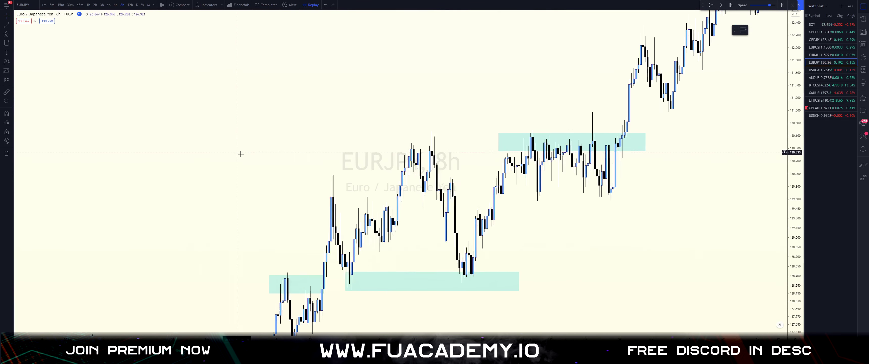
drag(802, 231, 800, 88)
scroll(742, 135, up, 5)
drag(694, 181, 777, 188)
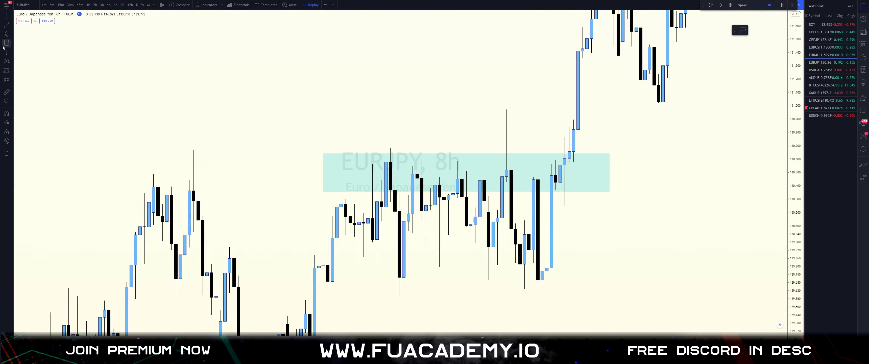
- Draw a horizontal trend line at about 130.46 from the candle body beneath the spike across to the breakout candles
click(6, 24)
click(503, 177)
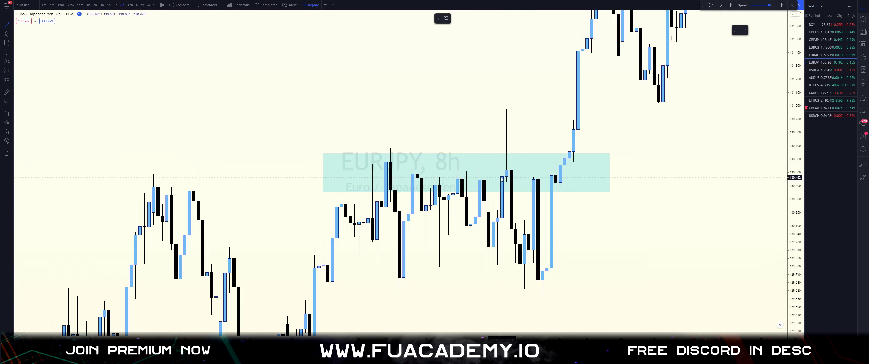
click(568, 177)
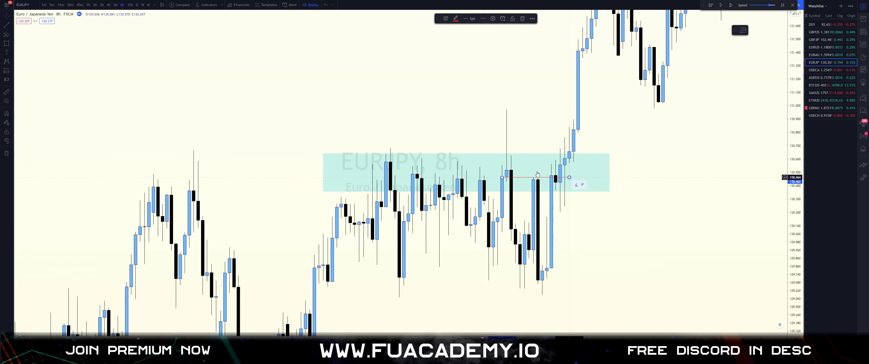
- Narrow the upper teal zone by lowering its upper edge and raising its lower edge to around the trend line
drag(467, 153, 466, 170)
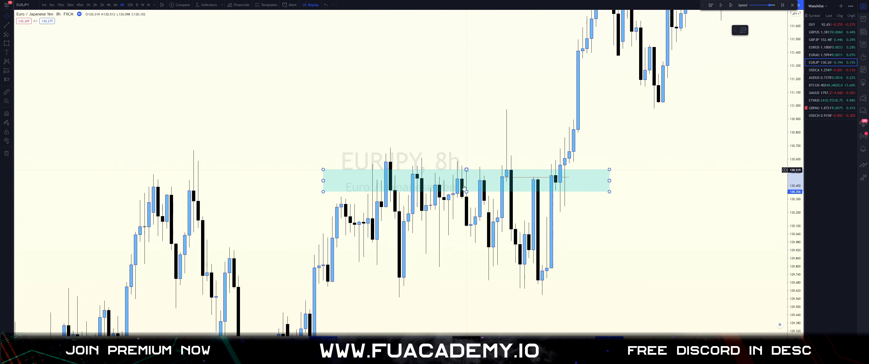
drag(467, 192, 467, 177)
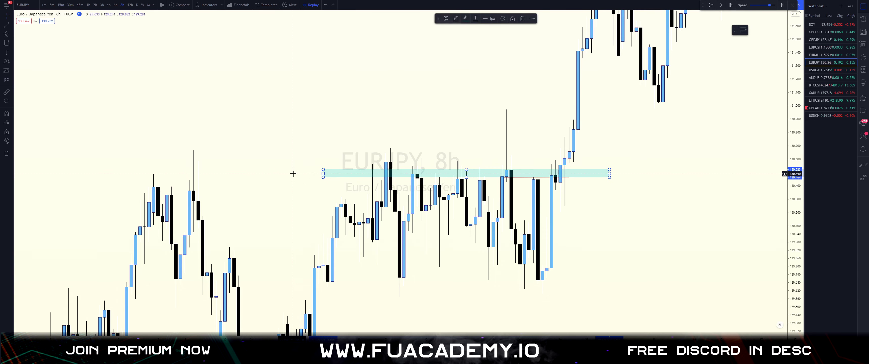
drag(795, 195, 794, 151)
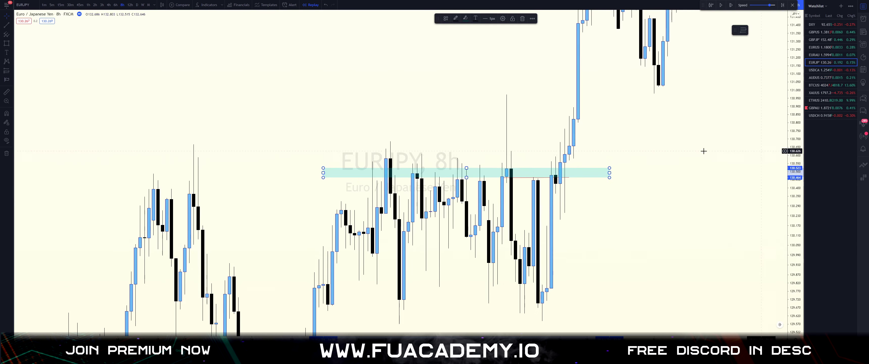
drag(466, 178, 467, 181)
drag(793, 199, 777, 268)
click(636, 236)
scroll(472, 154, down, 2)
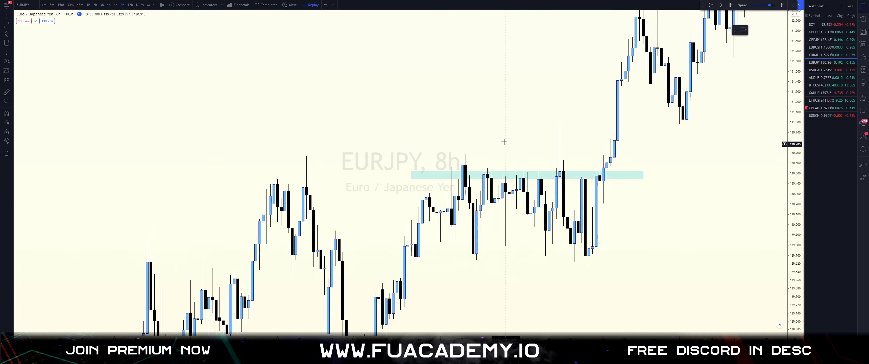
- Switch the chart to the 6-hour timeframe and narrow the wider lower teal zone to a thin band by raising its lower edge
drag(504, 141, 478, 138)
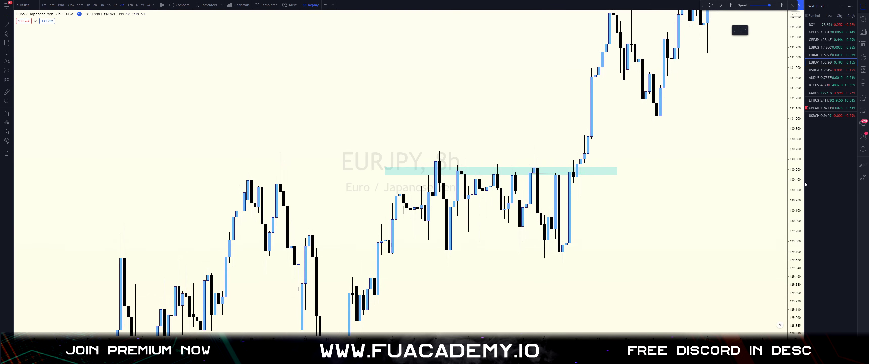
scroll(660, 175, down, 2)
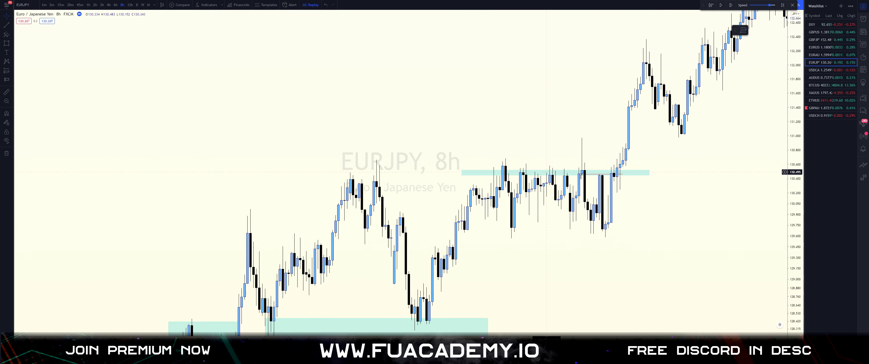
drag(796, 208, 795, 174)
drag(645, 259, 661, 150)
drag(409, 238, 561, 228)
scroll(491, 267, up, 1)
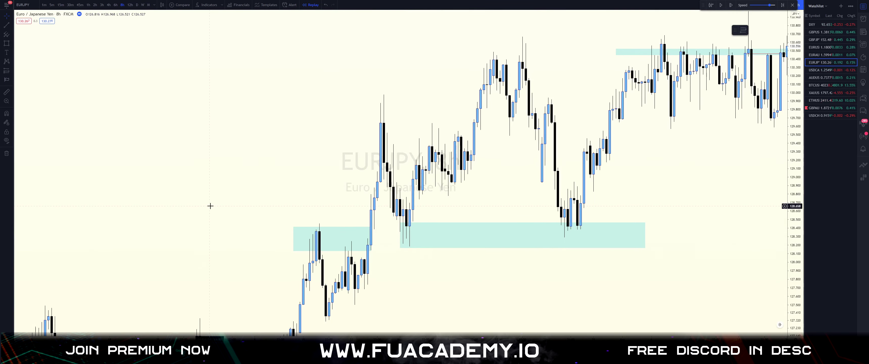
click(116, 5)
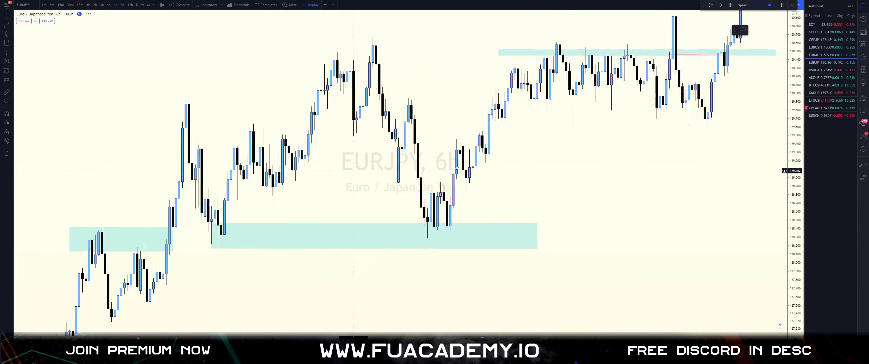
drag(514, 241, 514, 199)
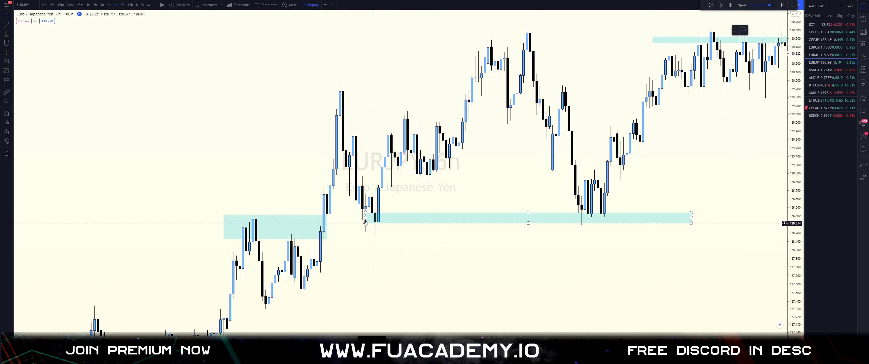
drag(424, 206, 393, 197)
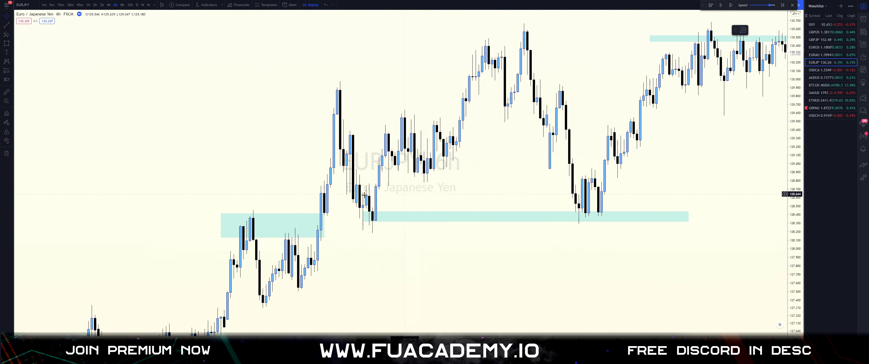
- Compare how candle bodies and wicks meet the lower teal zones on the 4-hour, 3-hour and 2-hour timeframes
click(109, 5)
drag(200, 167, 384, 203)
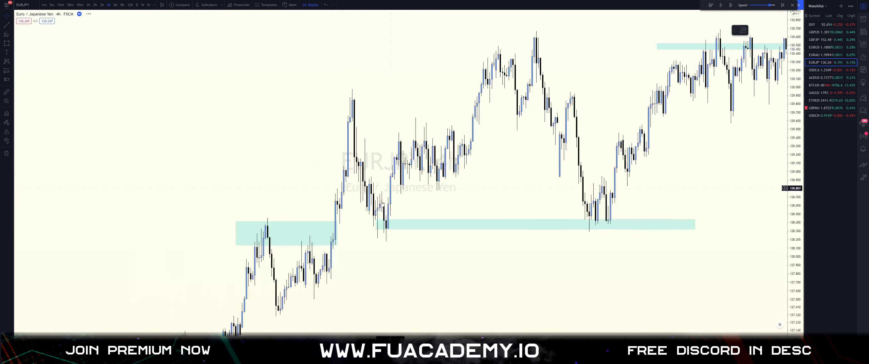
scroll(384, 203, up, 2)
click(102, 5)
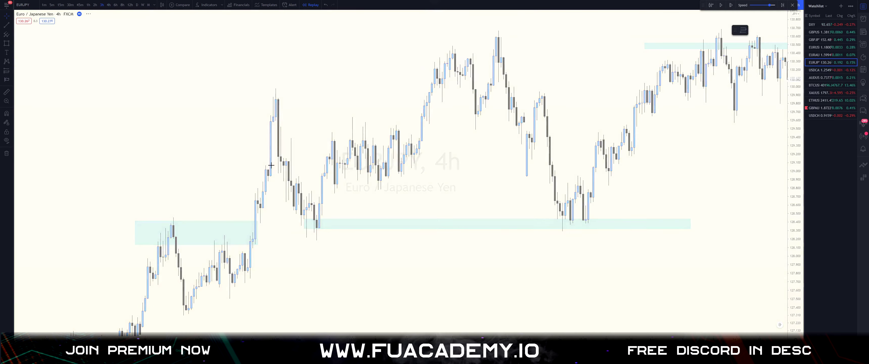
drag(270, 196, 561, 202)
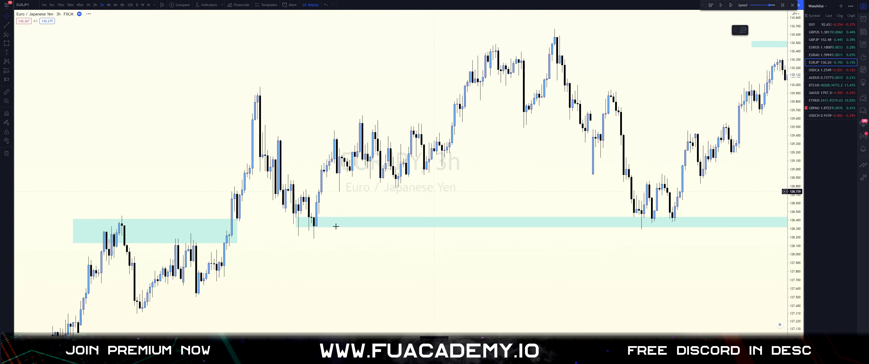
click(95, 5)
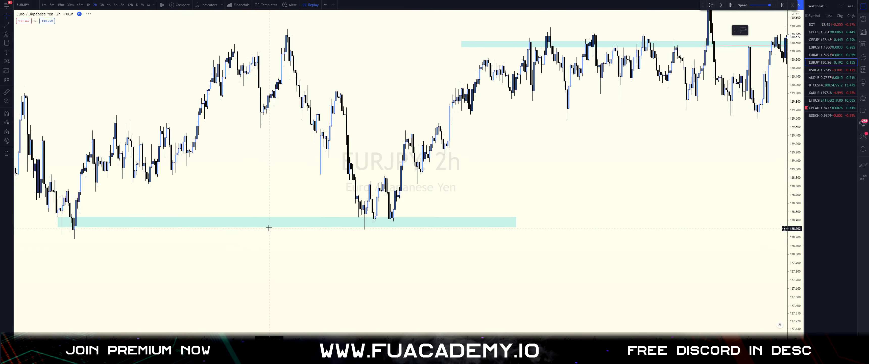
- Switch to the 1-hour timeframe and examine the price reactions along the long lower teal zone at close range
click(89, 5)
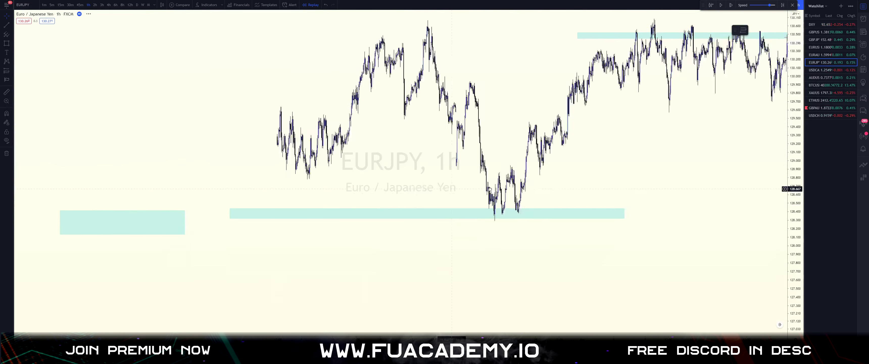
drag(242, 255, 520, 250)
scroll(520, 250, up, 8)
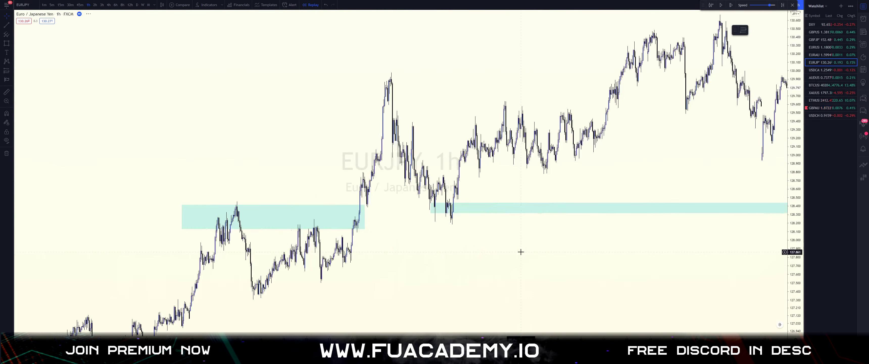
drag(390, 244, 242, 237)
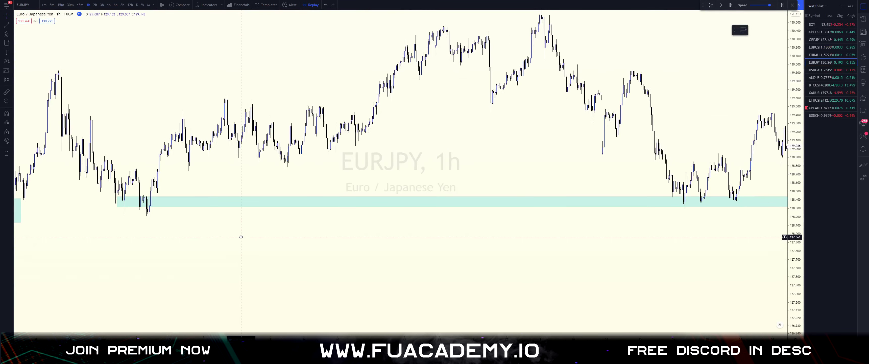
scroll(164, 207, down, 3)
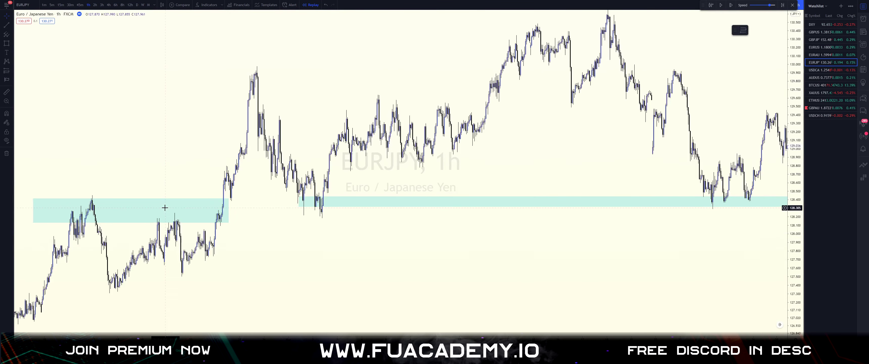
drag(550, 248, 643, 249)
drag(794, 282, 794, 83)
scroll(668, 200, up, 5)
drag(638, 187, 666, 118)
drag(344, 240, 194, 227)
scroll(210, 228, down, 4)
drag(309, 230, 137, 245)
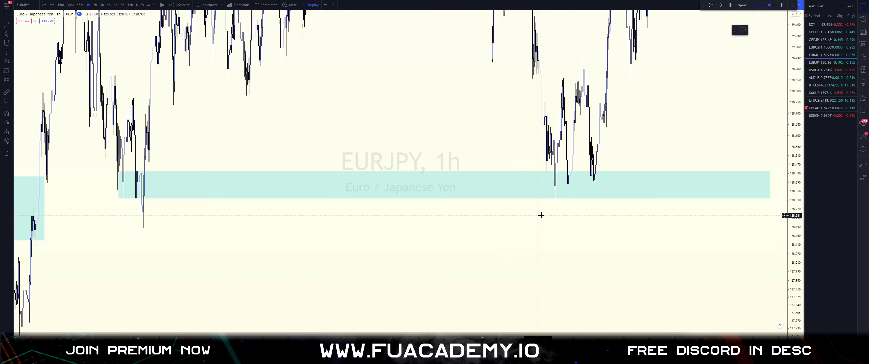
drag(785, 174, 764, 252)
drag(778, 275, 749, 307)
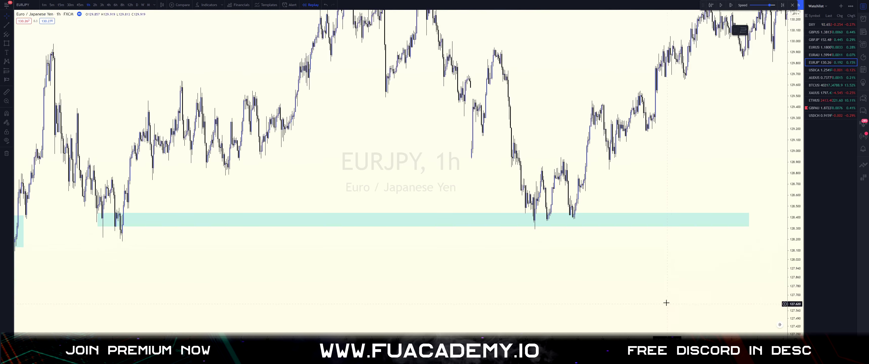
drag(668, 301, 697, 294)
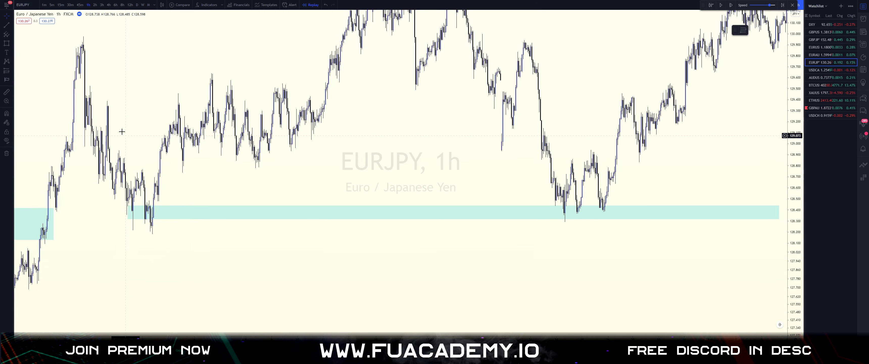
- Return to the 2-hour timeframe and inspect both lower teal zones, focusing on the wider one at the earlier swing high
click(95, 5)
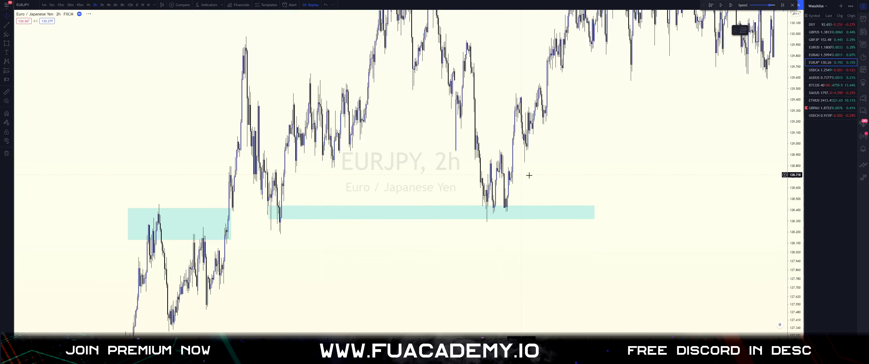
drag(524, 175, 571, 172)
drag(366, 191, 425, 187)
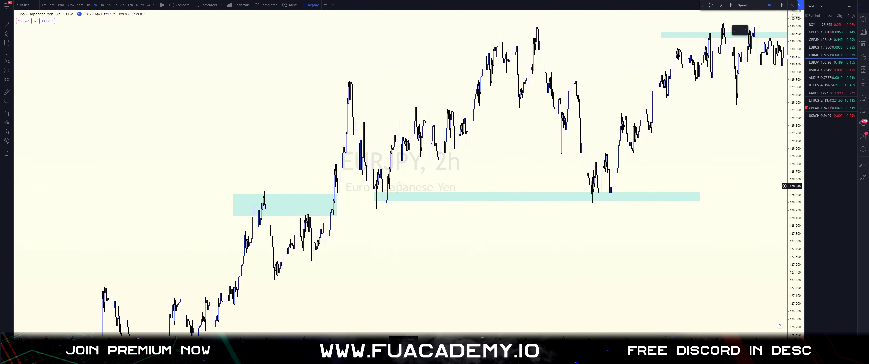
drag(355, 231, 420, 216)
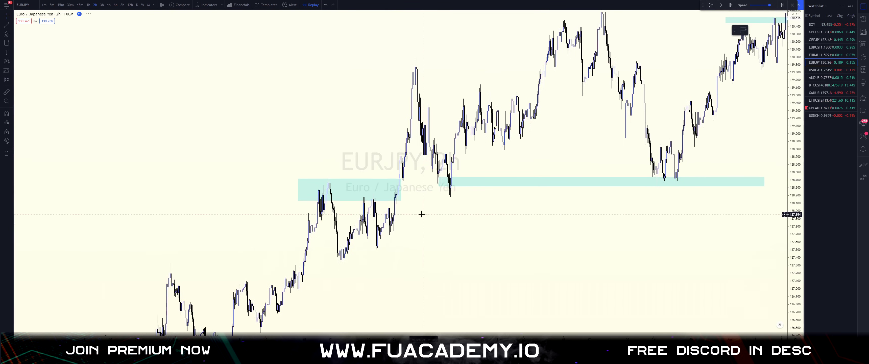
drag(296, 208, 323, 202)
drag(527, 209, 623, 203)
drag(794, 219, 795, 166)
scroll(588, 230, up, 3)
drag(319, 188, 448, 186)
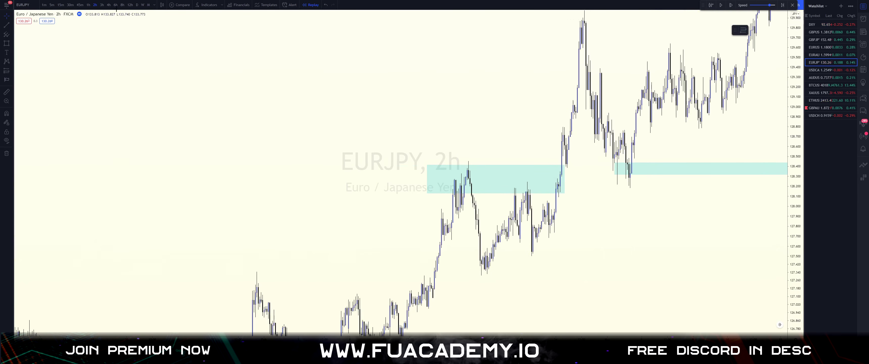
- Check the wider teal zone at the earlier swing high on the 4-hour, 3-hour and 6-hour timeframes
click(107, 5)
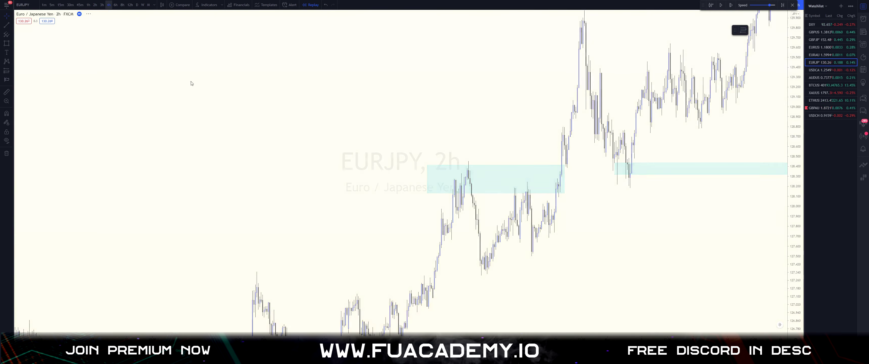
drag(559, 135, 239, 133)
drag(297, 139, 413, 122)
scroll(319, 175, up, 3)
drag(296, 214, 422, 195)
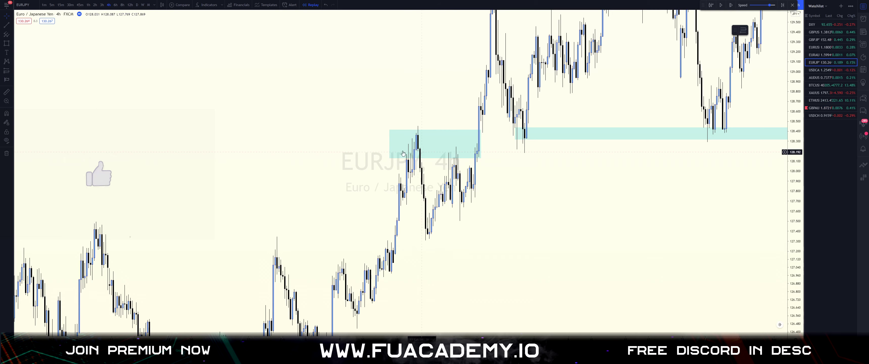
click(102, 4)
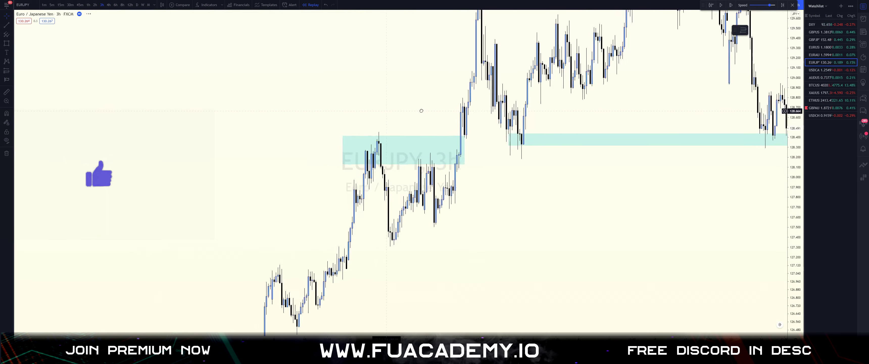
click(116, 5)
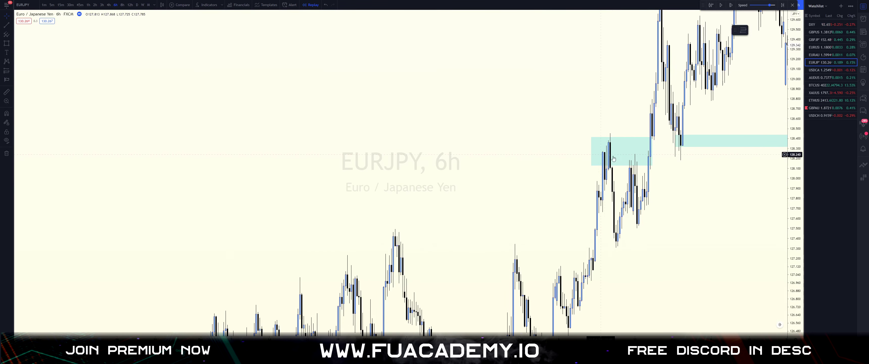
- Switch back to the 2-hour timeframe and study the candles around the earlier swing-high zone and the neighbouring lower band
click(94, 4)
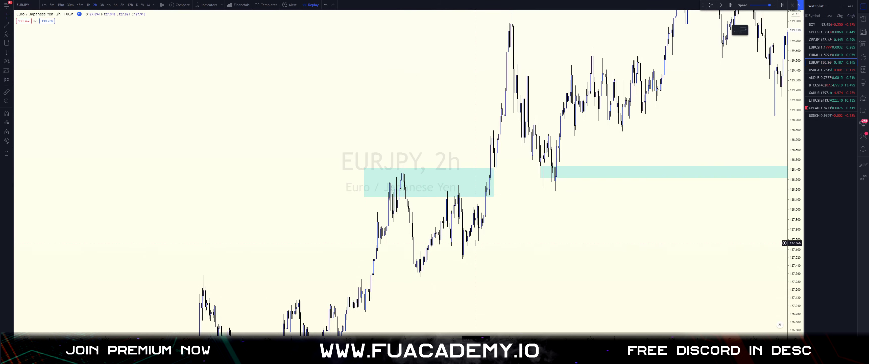
scroll(592, 196, down, 3)
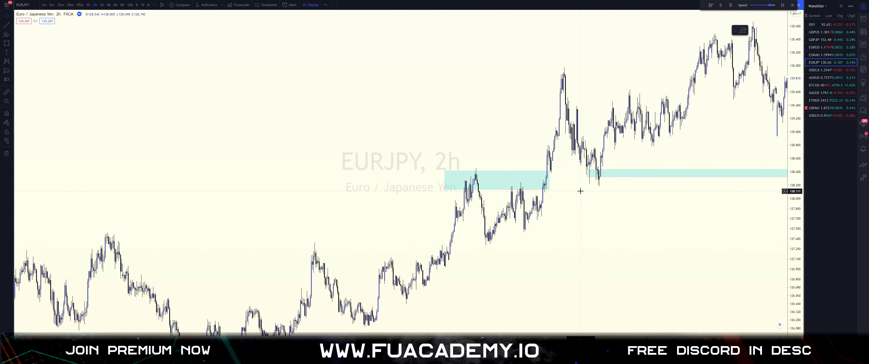
drag(509, 235, 417, 236)
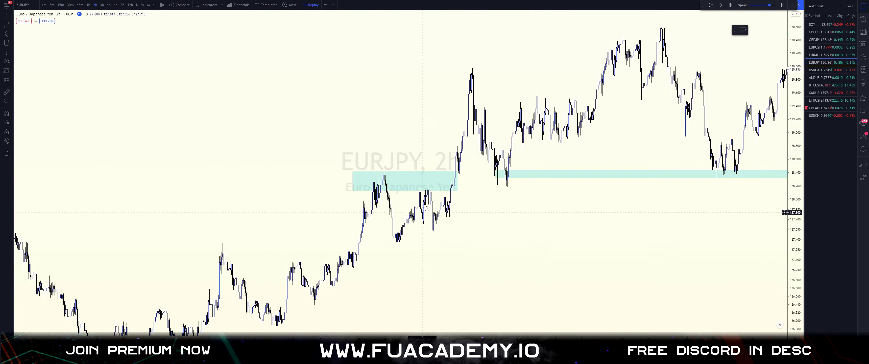
scroll(511, 181, down, 5)
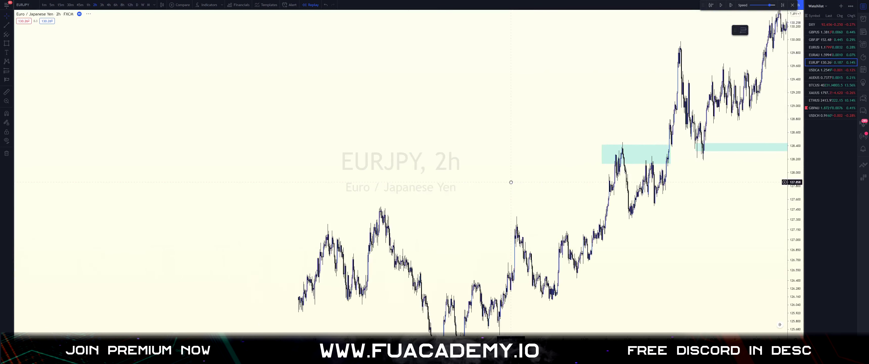
scroll(628, 226, up, 3)
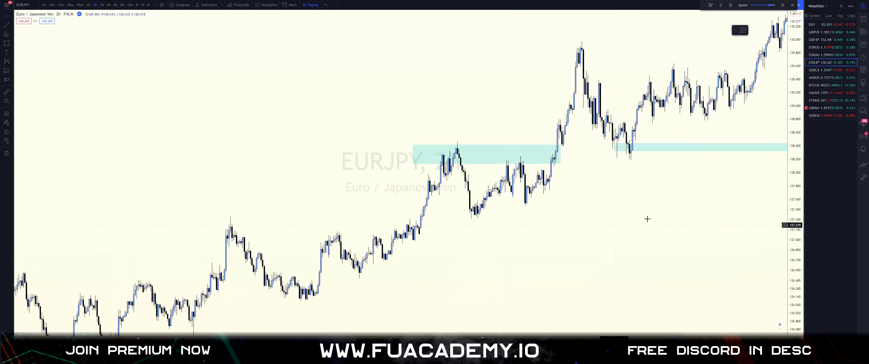
drag(797, 229, 797, 127)
drag(593, 223, 575, 216)
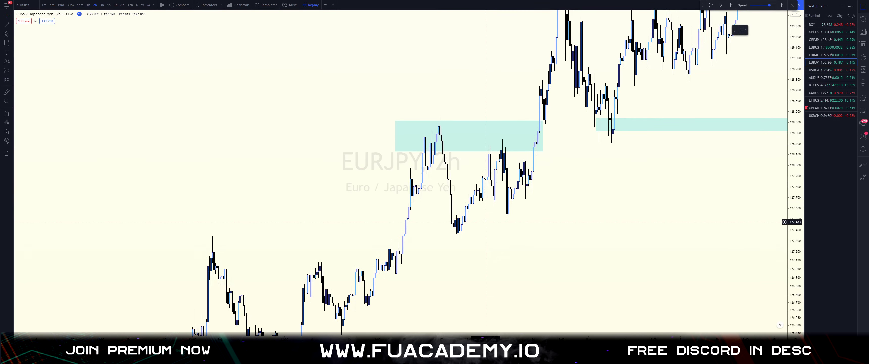
drag(607, 176, 360, 238)
drag(476, 171, 476, 223)
scroll(772, 194, down, 3)
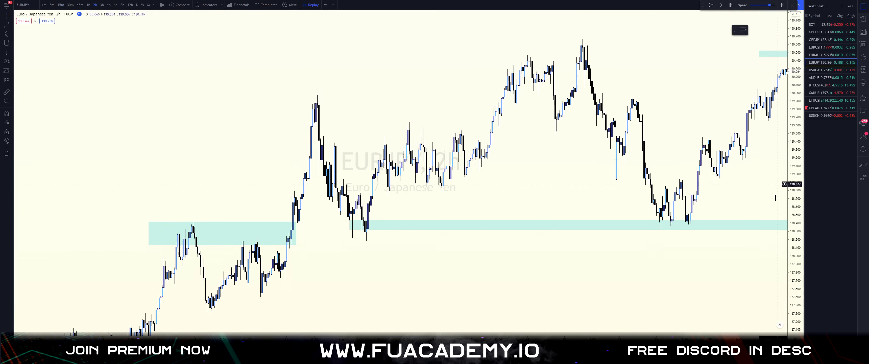
- Review the 2-hour chart from the lower zones to the upper teal zone and examine its spike, trend line and breakout closely
drag(755, 200, 607, 205)
drag(493, 213, 507, 215)
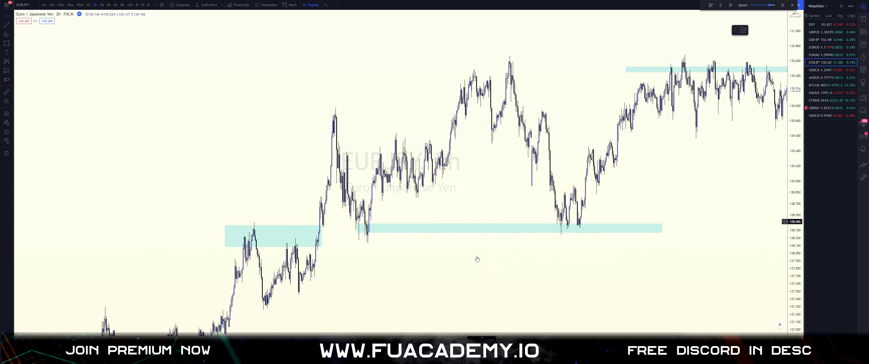
drag(454, 200, 478, 198)
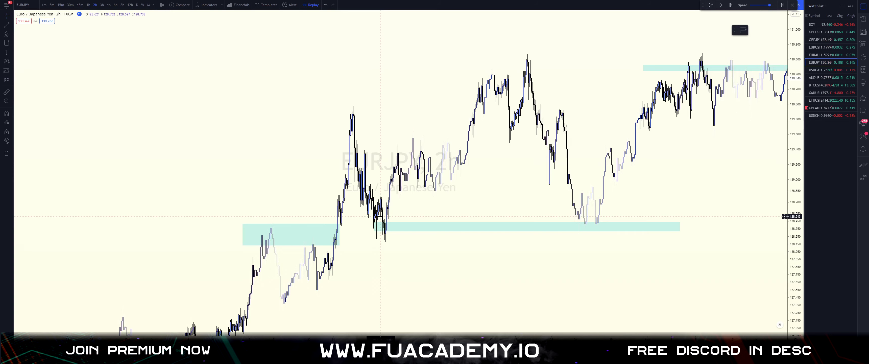
drag(734, 152, 418, 195)
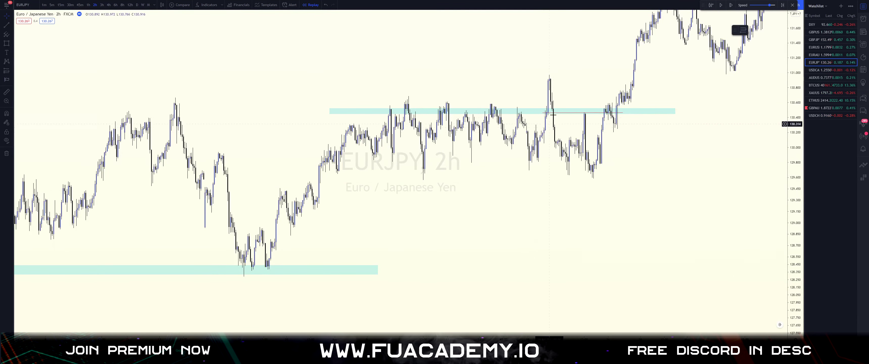
drag(560, 138, 576, 136)
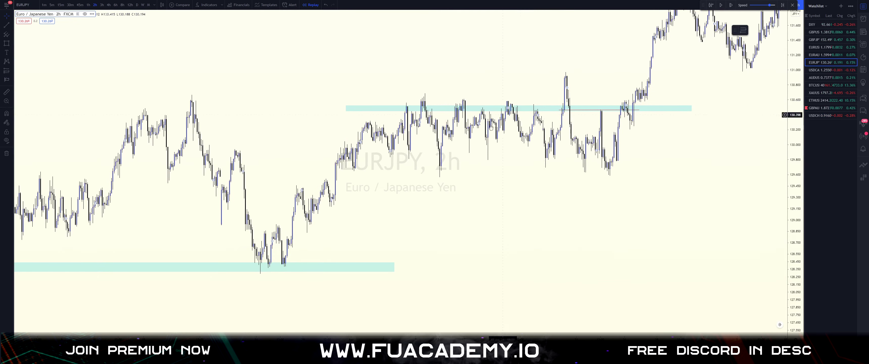
drag(795, 184, 795, 68)
scroll(762, 130, up, 4)
drag(709, 220, 791, 245)
drag(795, 134, 795, 190)
drag(711, 194, 631, 199)
drag(553, 169, 299, 179)
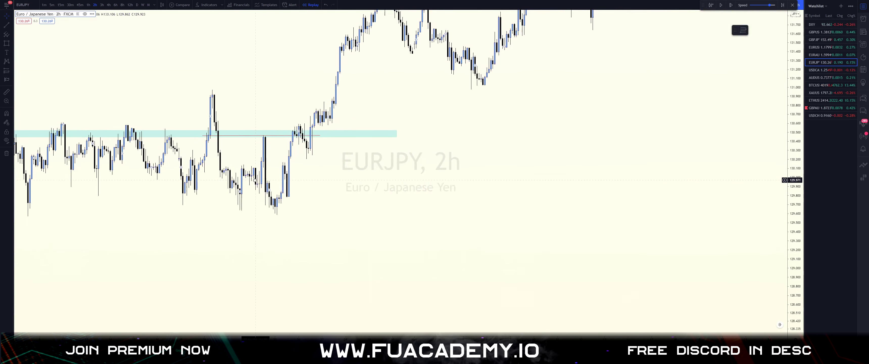
- Draw two teal rectangles in the empty area below price, at about 129.70 to 129.85 and about 128.80 to 128.97
drag(502, 206, 470, 200)
click(4, 43)
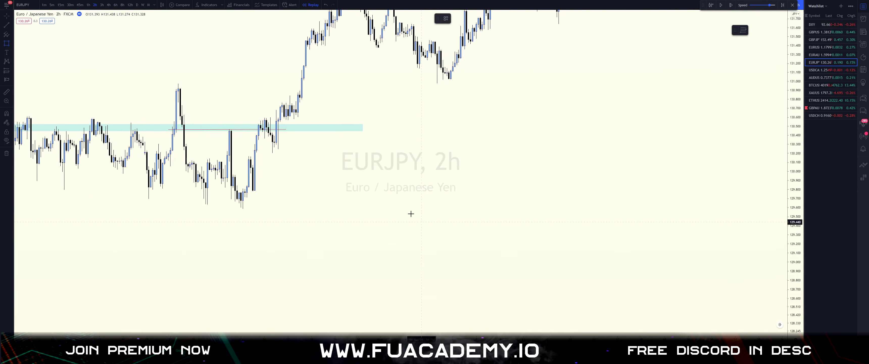
mouse_move(347, 185)
mouse_down()
mouse_move(663, 184)
mouse_move(622, 209)
mouse_move(632, 200)
mouse_up()
drag(463, 156, 406, 117)
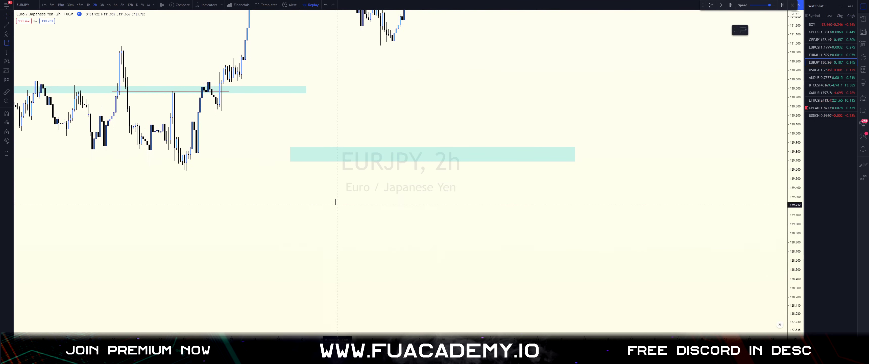
drag(291, 227, 582, 243)
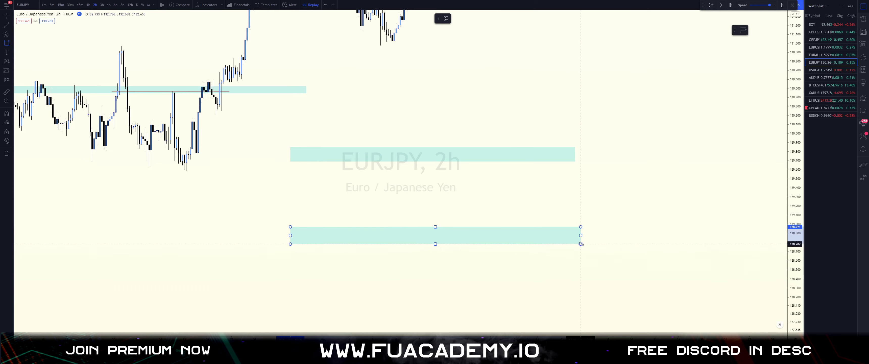
click(575, 243)
click(543, 216)
- Brush a price path rising from between the two teal rectangles and making five swing highs against the upper one
click(10, 44)
click(20, 49)
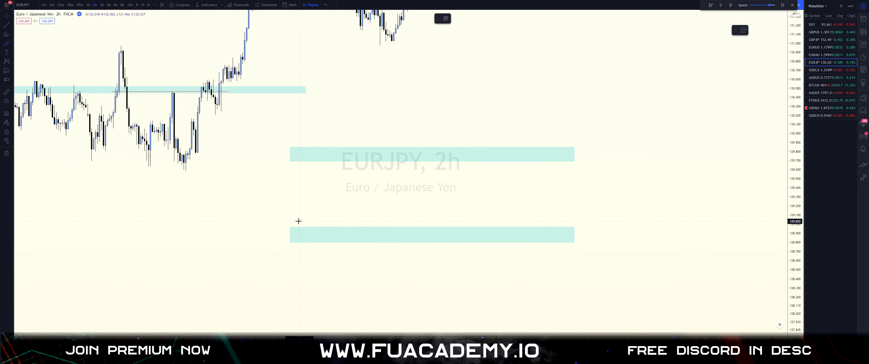
mouse_move(294, 208)
mouse_down()
mouse_move(317, 149)
mouse_move(333, 176)
mouse_move(381, 168)
mouse_move(432, 143)
mouse_move(523, 145)
mouse_up()
drag(538, 181, 539, 181)
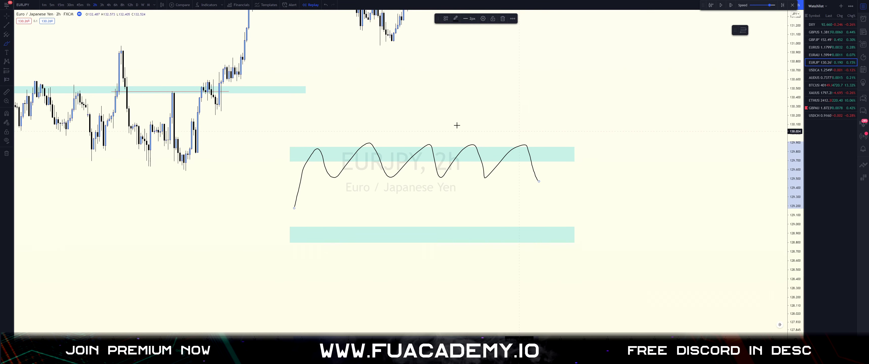
- Continue the brushed path with a spike above the upper teal rectangle to about 130.23 and a steep fall to about 129.00
click(12, 43)
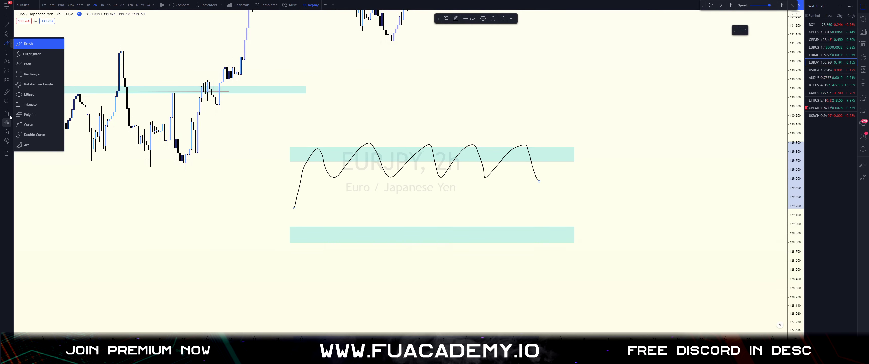
click(468, 131)
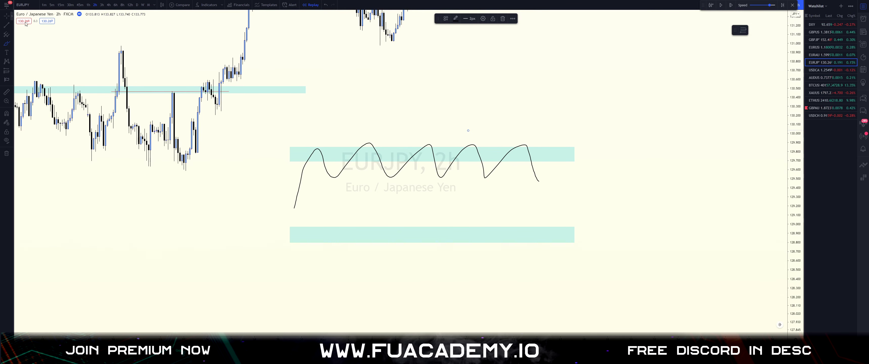
click(13, 44)
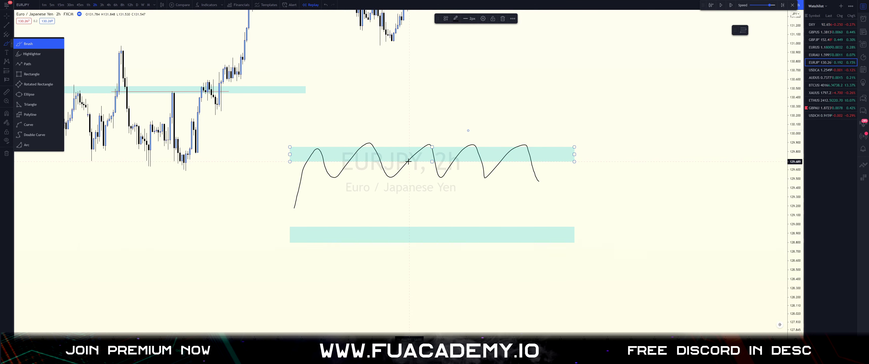
mouse_move(538, 182)
mouse_down()
mouse_move(560, 112)
mouse_move(578, 223)
mouse_up()
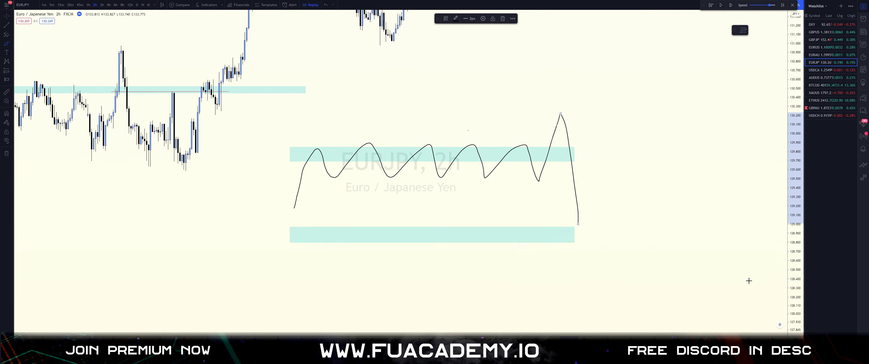
- Brush a horizontal line from the last swing low at about 129.47, and a rebound from the fall's end back through it
drag(533, 182, 639, 181)
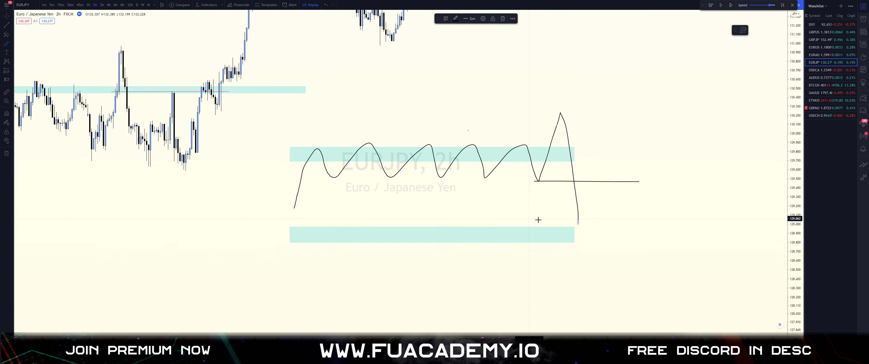
drag(585, 219, 598, 193)
drag(607, 171, 608, 168)
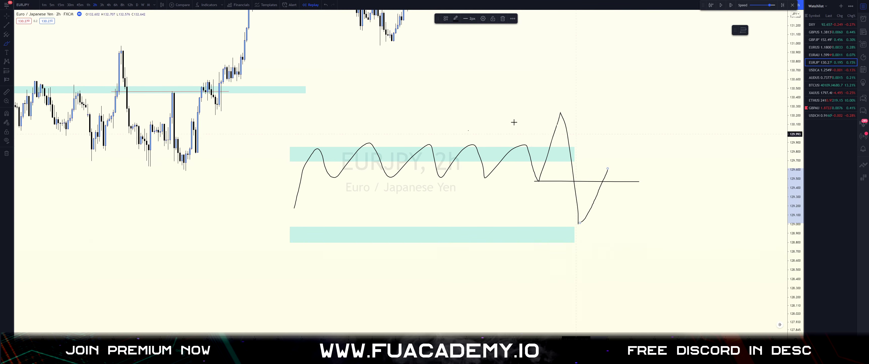
- Draw a rectangle from the sketched spike's peak at about 130.23 down to about 129.80 and fill it light green
click(12, 44)
click(31, 74)
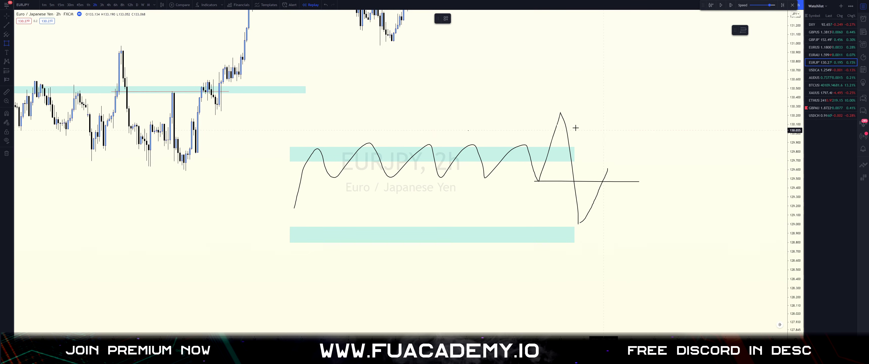
mouse_move(557, 112)
mouse_down()
mouse_move(649, 163)
mouse_move(682, 151)
mouse_up()
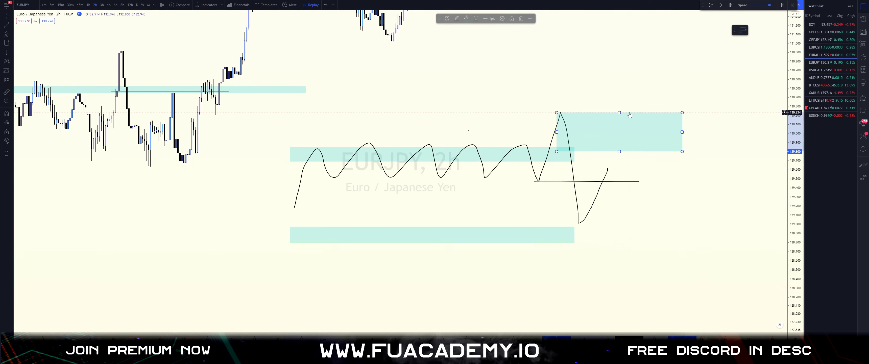
click(465, 18)
click(483, 35)
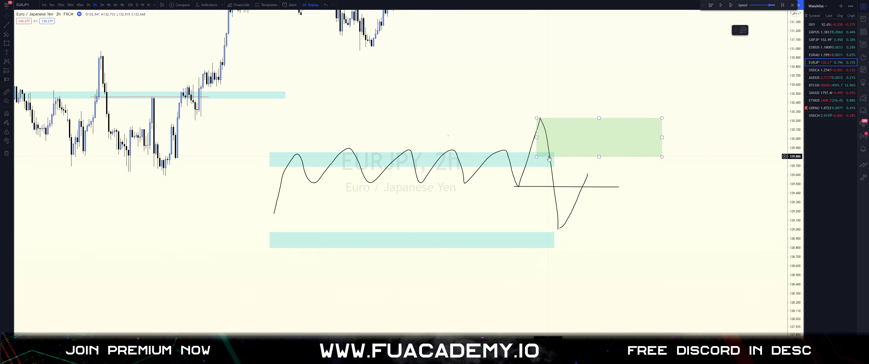
click(433, 148)
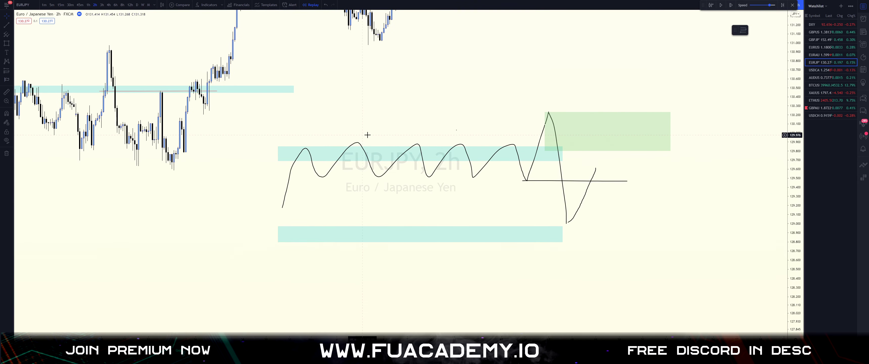
- Extend the sketched rebound up to the green rectangle's lower edge and circle where the fall crosses the upper teal zone
click(11, 51)
click(34, 45)
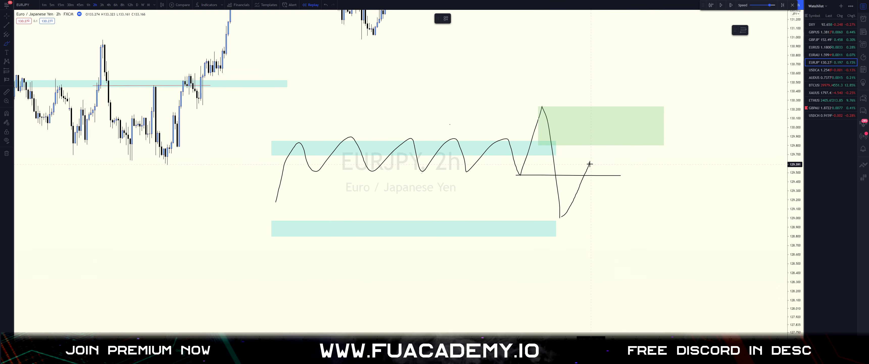
drag(589, 164, 589, 162)
drag(589, 162, 594, 147)
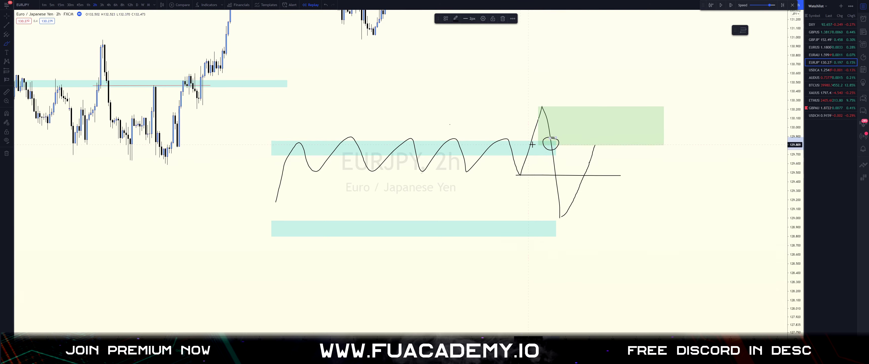
- Brush loops around the upper zone's highs and their overlap with the green rectangle, and a decline from the rebound's top
mouse_move(504, 141)
mouse_down()
mouse_move(311, 143)
mouse_move(553, 136)
mouse_move(488, 140)
mouse_up()
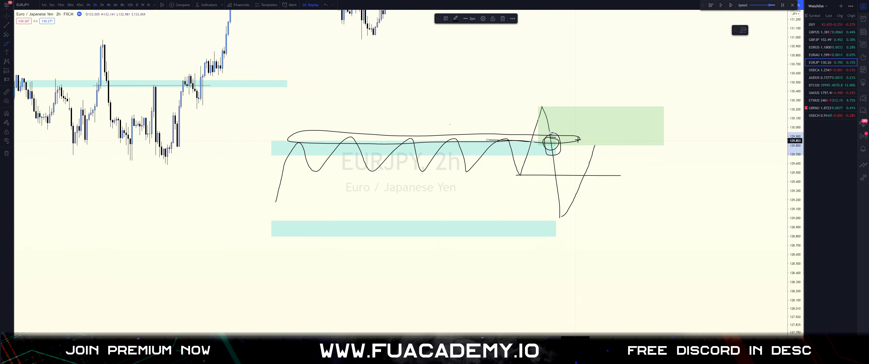
mouse_move(510, 134)
mouse_down()
mouse_move(369, 135)
mouse_move(296, 146)
mouse_move(571, 151)
mouse_up()
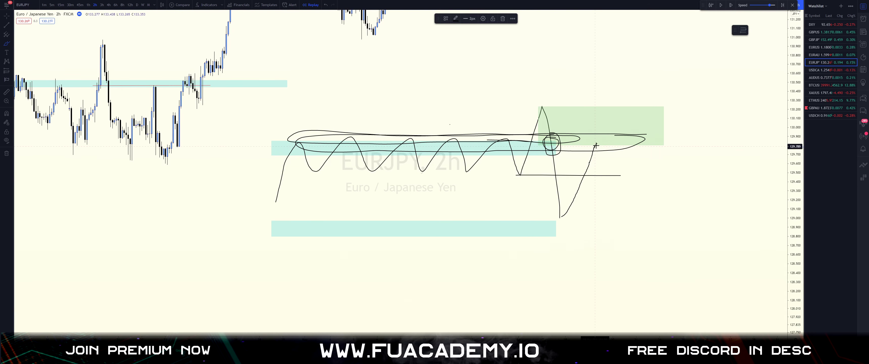
drag(594, 145, 652, 226)
- Delete all drawings from the EURJPY chart and return to the earlier consolidation
scroll(589, 270, down, 2)
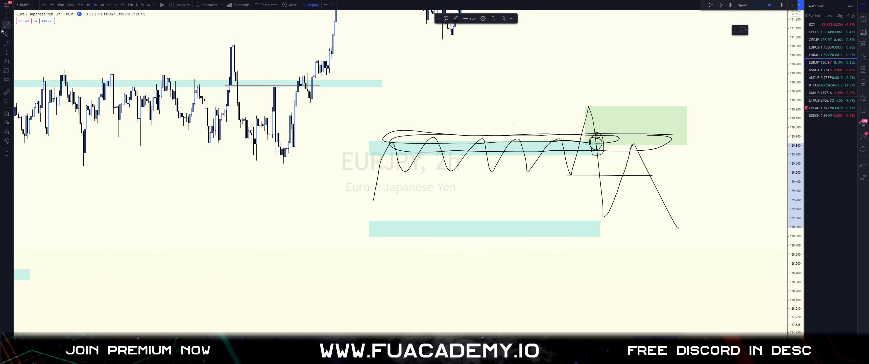
drag(92, 110, 306, 145)
scroll(152, 152, up, 2)
key(Escape)
click(6, 152)
double_click(5, 18)
drag(74, 71, 440, 90)
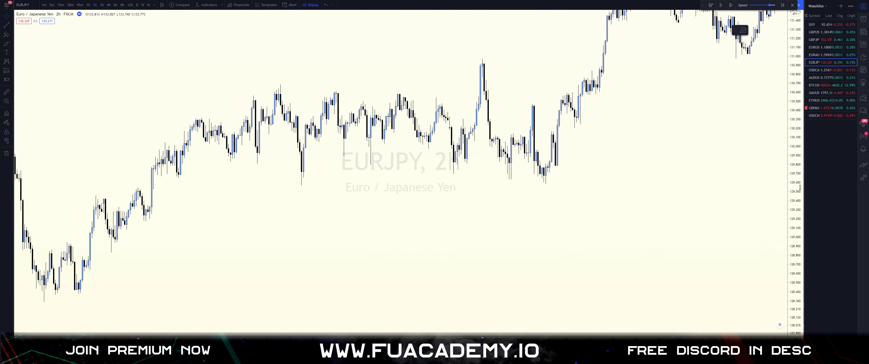
- Switch the chart to the 3-hour timeframe and frame the consolidation with its spike
drag(799, 187, 798, 98)
drag(674, 123, 655, 145)
click(102, 5)
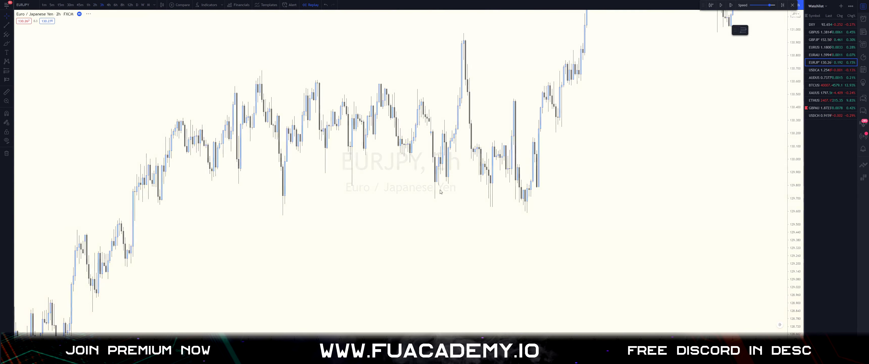
drag(435, 188, 375, 237)
scroll(372, 226, up, 5)
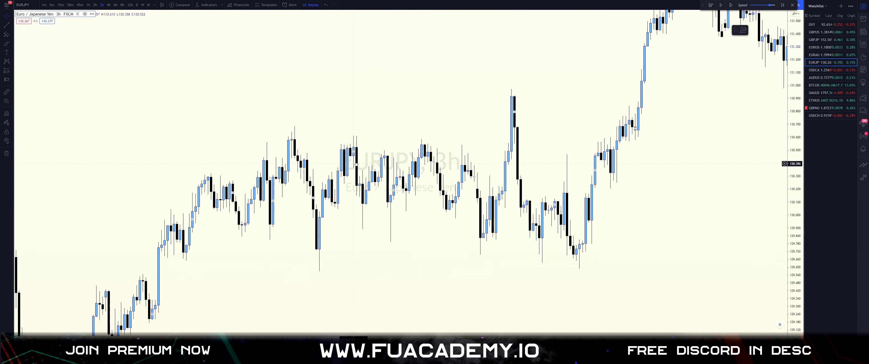
drag(354, 164, 373, 170)
- Draw a green rectangle along the consolidation's swing highs up to the spike, at about 130.43 to 130.52
click(12, 45)
click(40, 69)
mouse_move(196, 153)
mouse_down()
mouse_move(490, 175)
mouse_move(532, 165)
mouse_up()
click(540, 164)
click(419, 117)
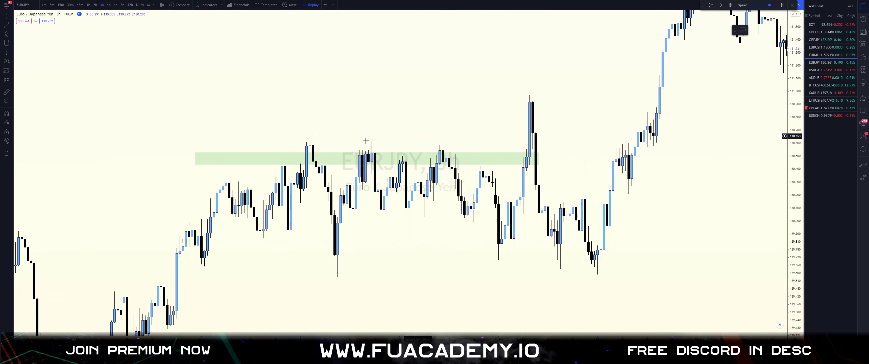
- Examine the spike above the green zone, the lows before and after it, and the wick returning towards the zone
drag(445, 118, 417, 112)
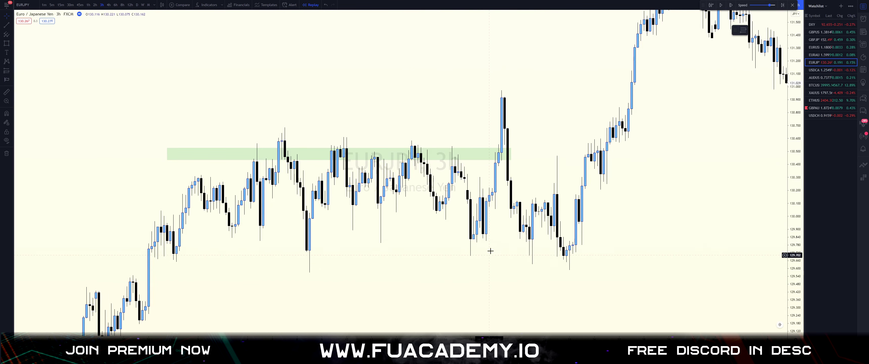
scroll(491, 233, left, 1)
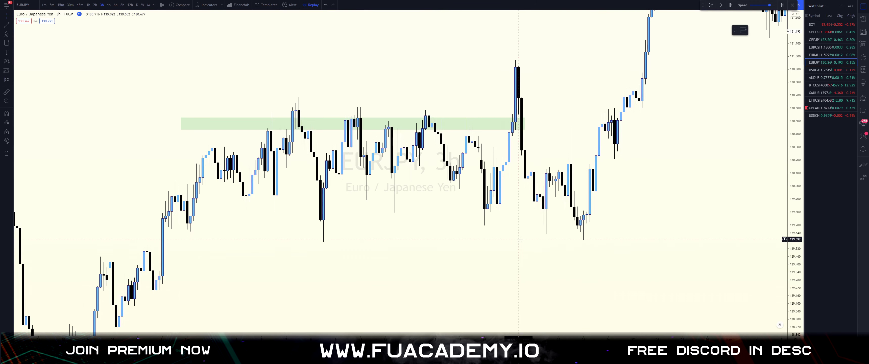
drag(504, 222, 516, 220)
drag(537, 151, 528, 176)
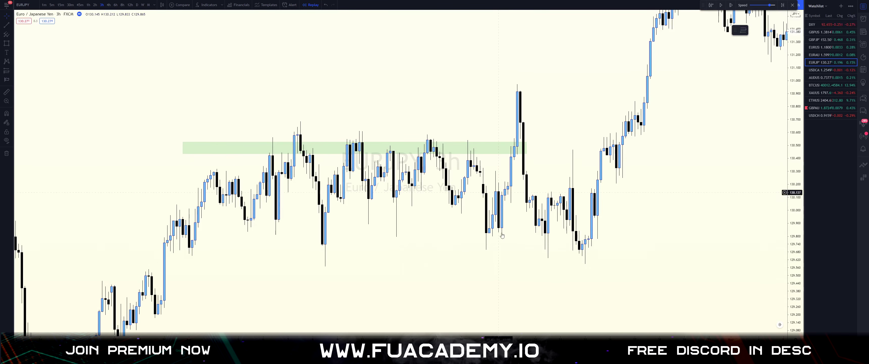
drag(785, 231, 765, 230)
scroll(706, 198, up, 3)
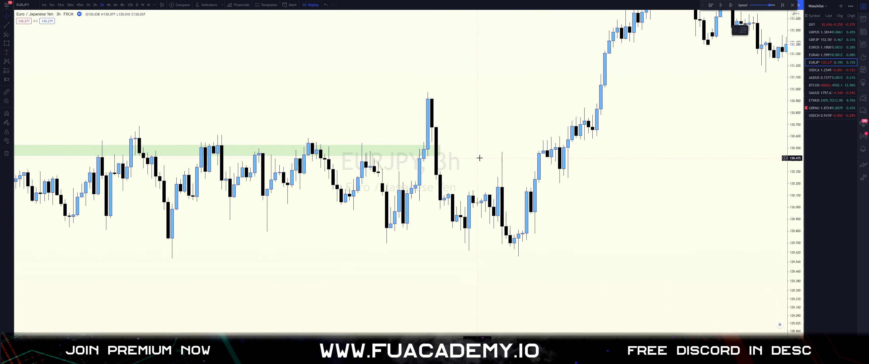
drag(473, 149, 537, 159)
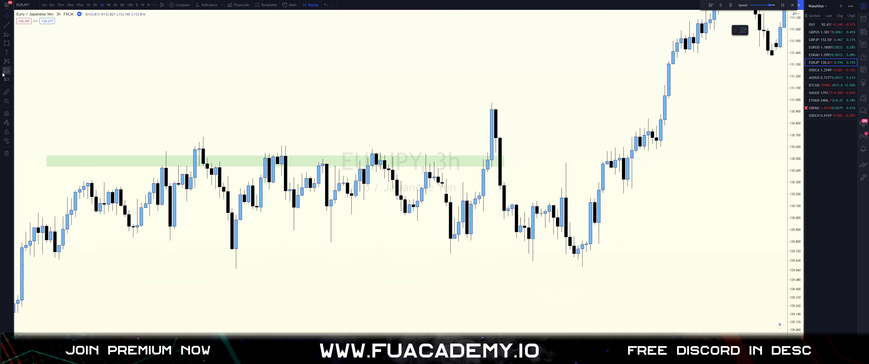
- Draw a rectangle from the spike's sell-off candle across the following retest, about 130.30 to 130.56, and fill it light red
mouse_move(496, 151)
mouse_down()
mouse_move(634, 187)
mouse_move(656, 182)
mouse_up()
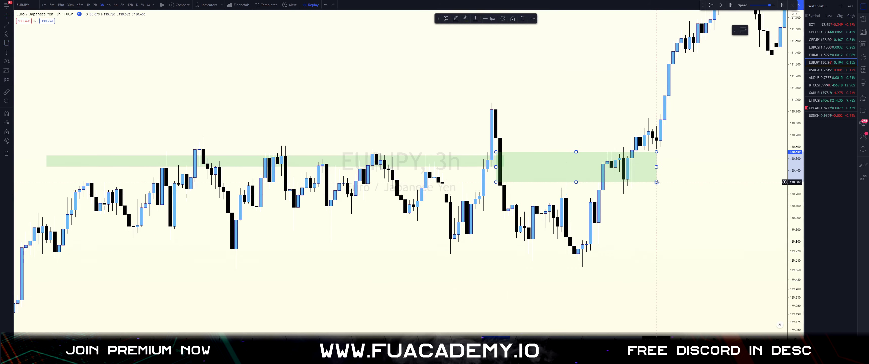
click(466, 19)
click(466, 43)
- Draw a narrow rectangle extending the green zone through the red one, at about 130.43 to 130.52, and fill it light teal
drag(331, 130, 336, 130)
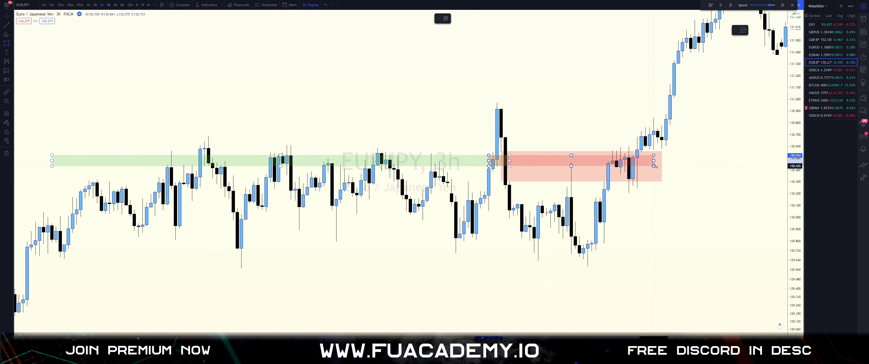
click(654, 166)
click(456, 19)
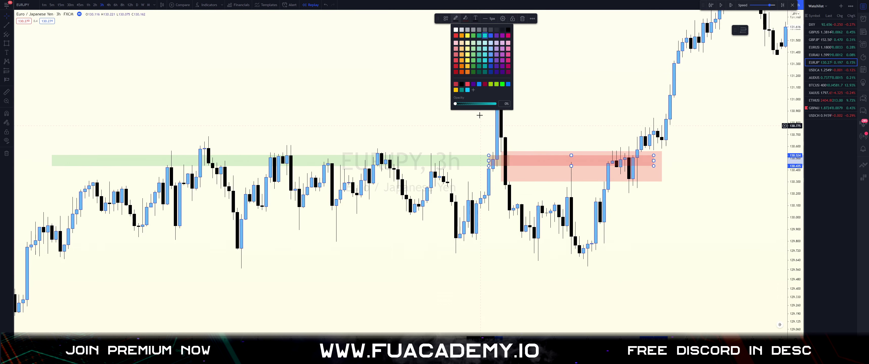
click(480, 49)
click(538, 102)
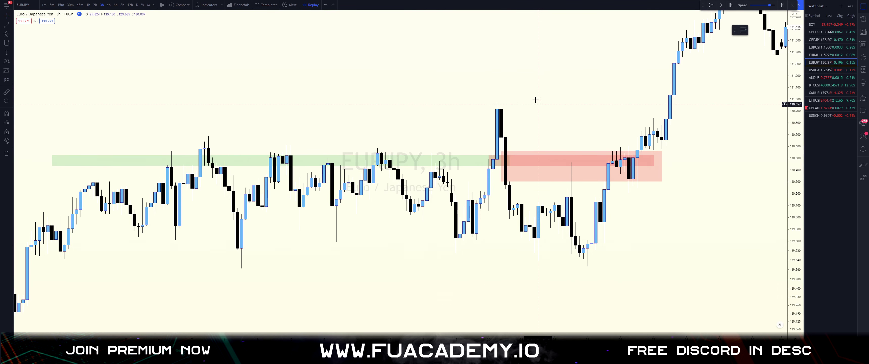
click(517, 158)
click(465, 19)
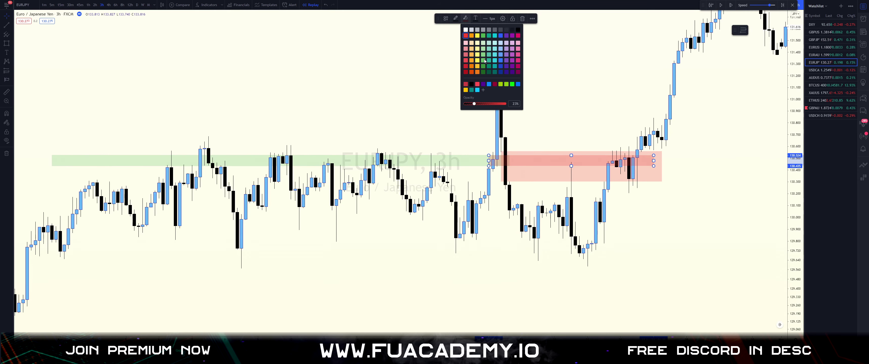
click(491, 44)
scroll(497, 101, down, 3)
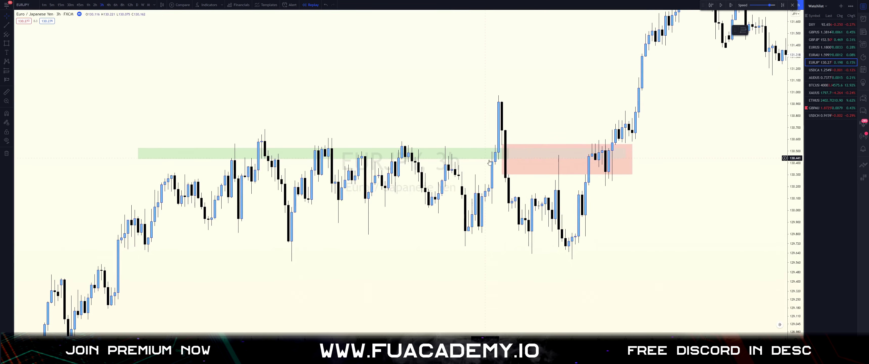
- Study the retest wick inside the overlapping zones and the lows below it, and look back through earlier price history
click(560, 157)
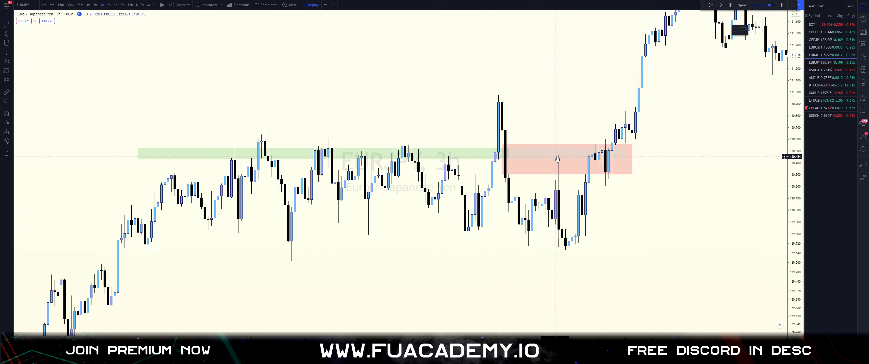
drag(629, 261, 616, 247)
drag(796, 158, 795, 202)
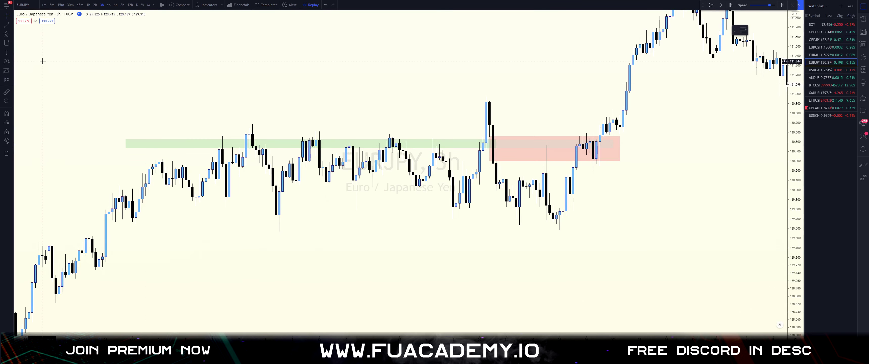
click(537, 145)
click(561, 230)
drag(614, 231, 619, 232)
drag(228, 214, 247, 213)
scroll(247, 213, left, 10)
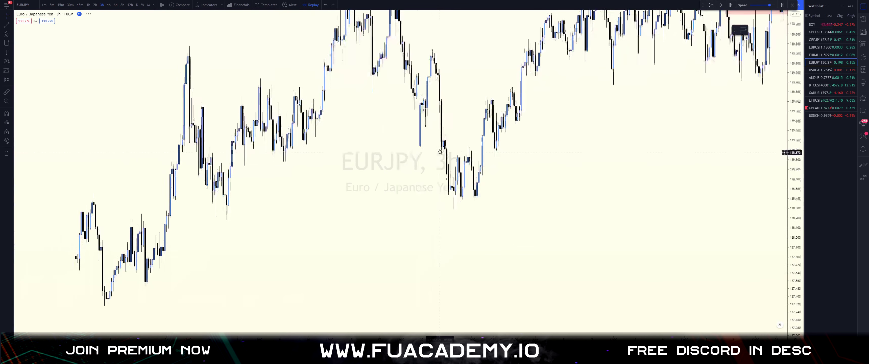
- Measure the price distance along the steep sell-off that precedes the green zone, and clear the measurement
drag(357, 237, 360, 236)
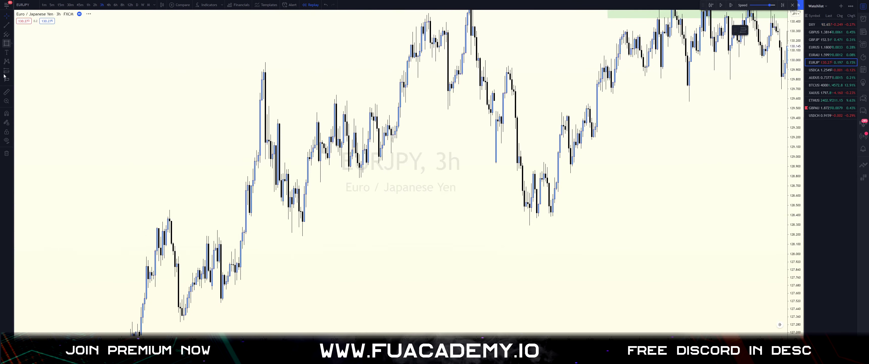
click(514, 212)
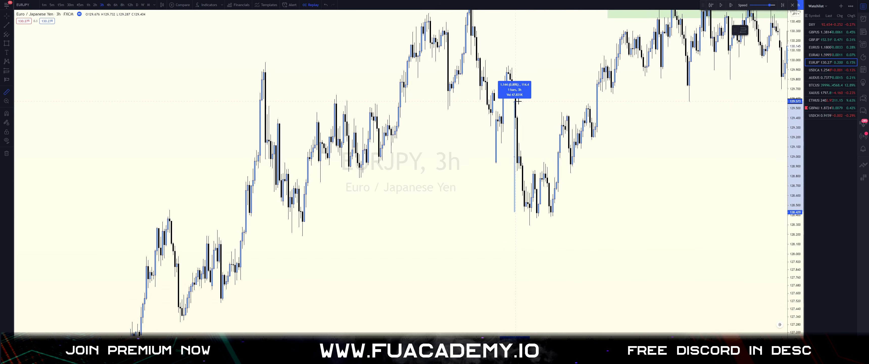
click(574, 107)
click(633, 127)
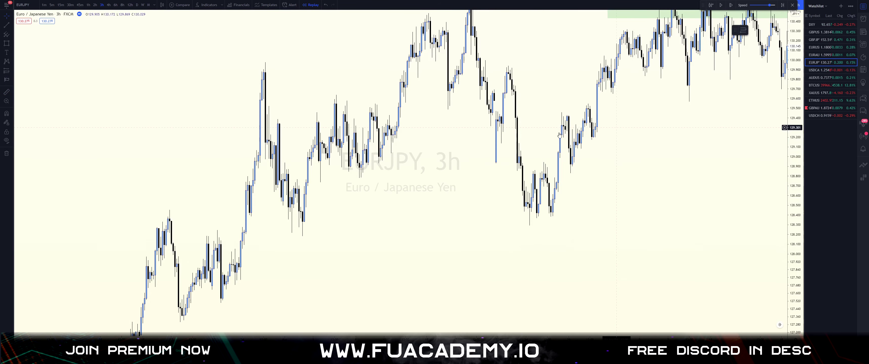
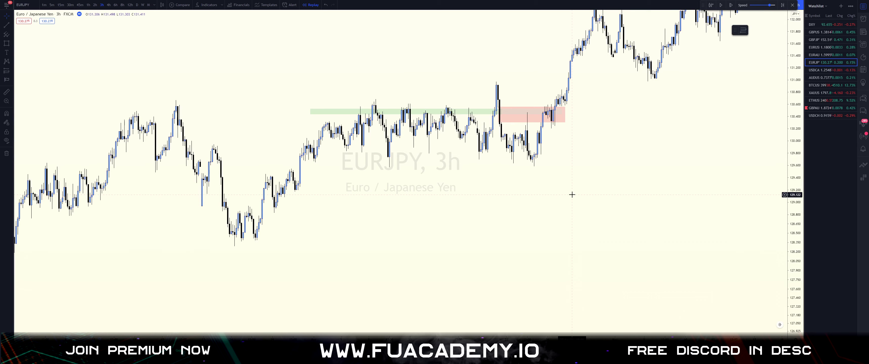
- Compare the marked zones on the 4-hour and 8-hour timeframes and return the chart to 4 hours
drag(384, 211, 385, 227)
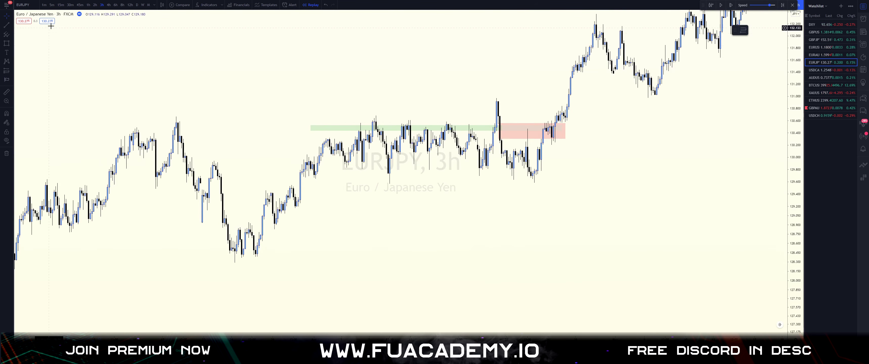
click(109, 4)
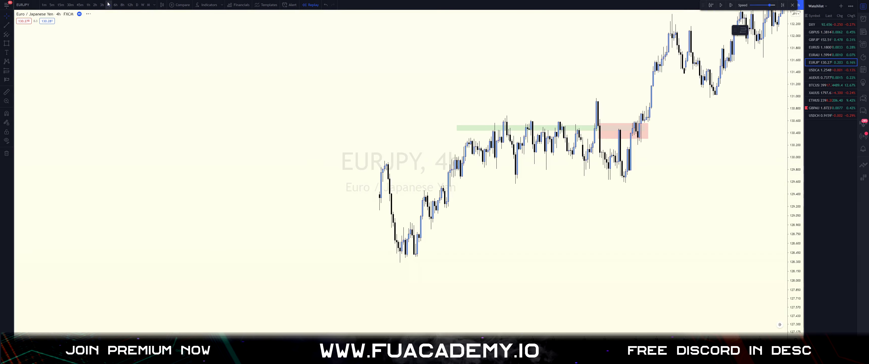
click(122, 5)
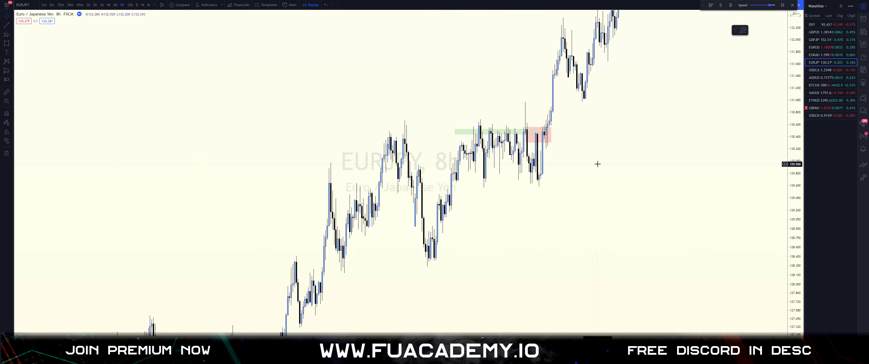
drag(460, 157, 500, 157)
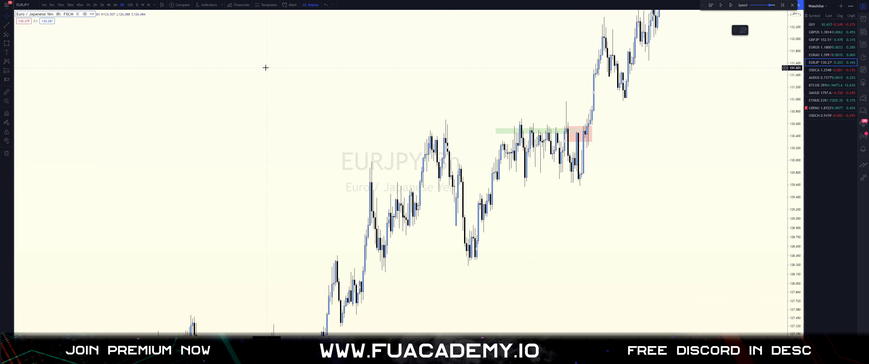
click(108, 5)
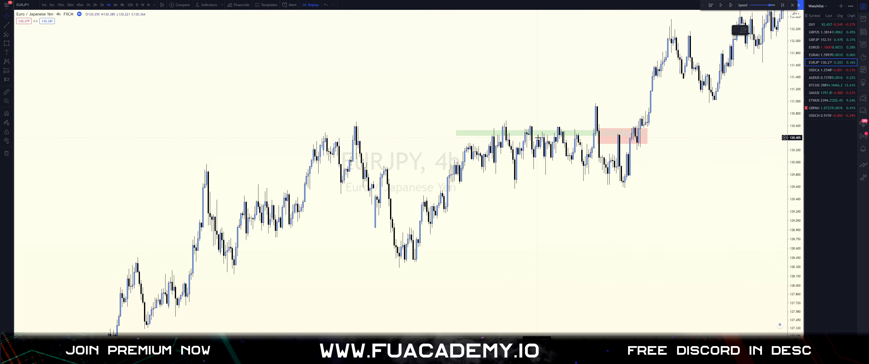
- Examine on the 4-hour chart how the green zone's reactions, the spike above it and the red zone's retest line up
scroll(744, 142, up, 3)
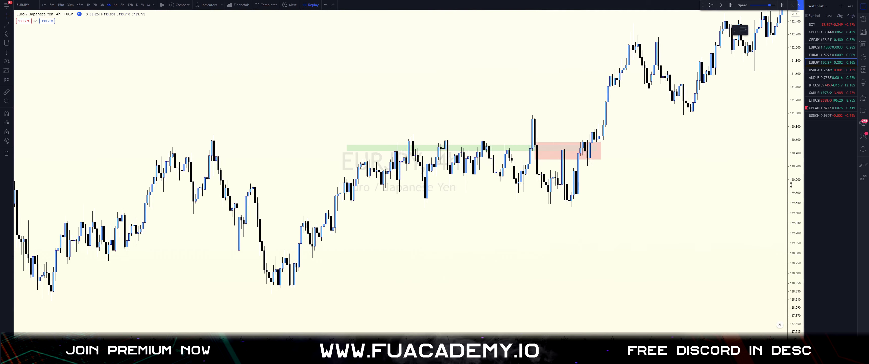
drag(793, 179, 790, 115)
drag(734, 134, 724, 175)
scroll(724, 176, up, 5)
drag(651, 179, 711, 179)
drag(468, 170, 501, 160)
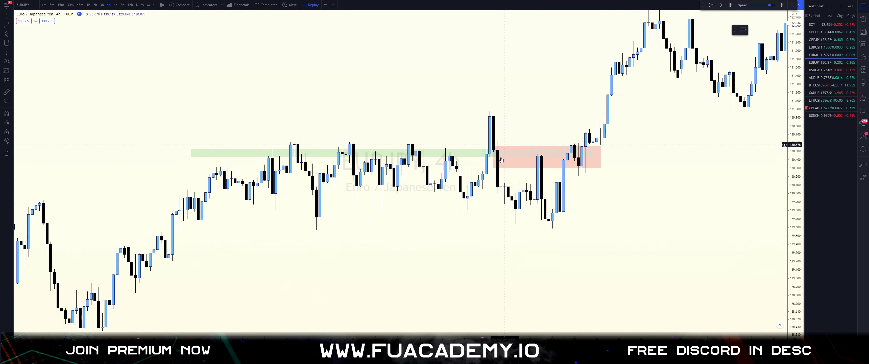
click(457, 153)
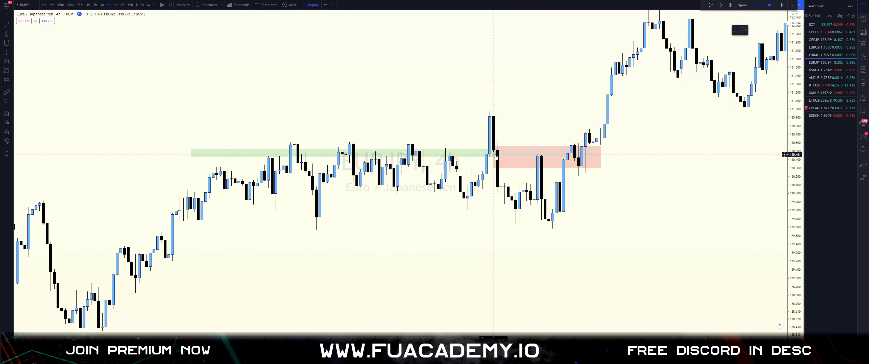
click(373, 150)
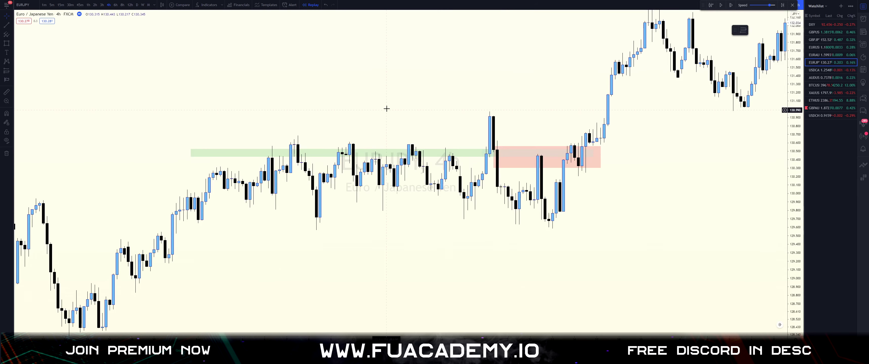
drag(387, 108, 374, 86)
scroll(374, 83, down, 3)
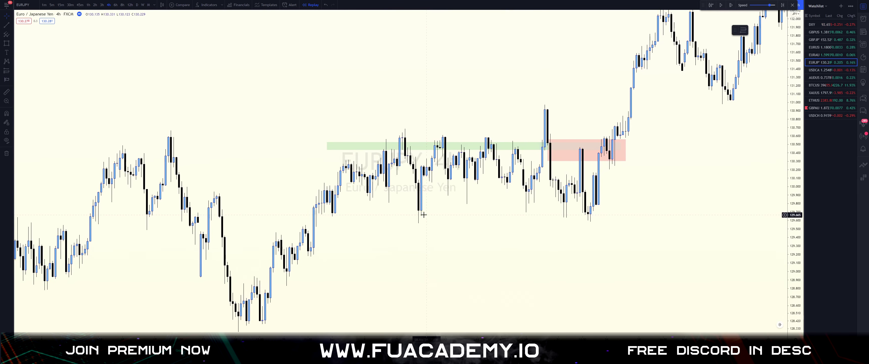
- Invert the price scale and frame the green and red zones with the spike on the flipped 4-hour chart
right_click(644, 228)
right_click(794, 236)
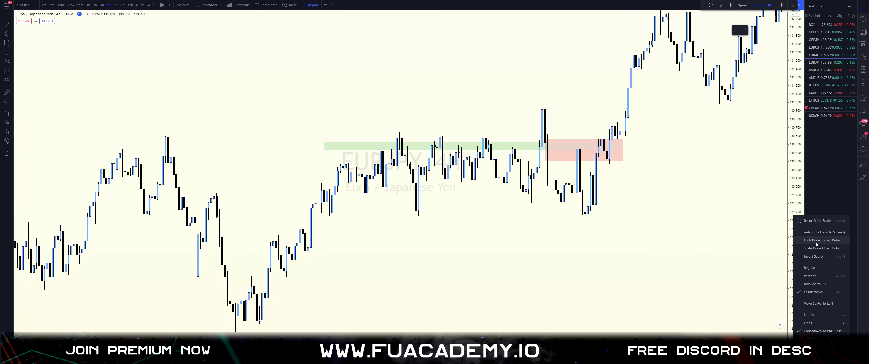
click(814, 256)
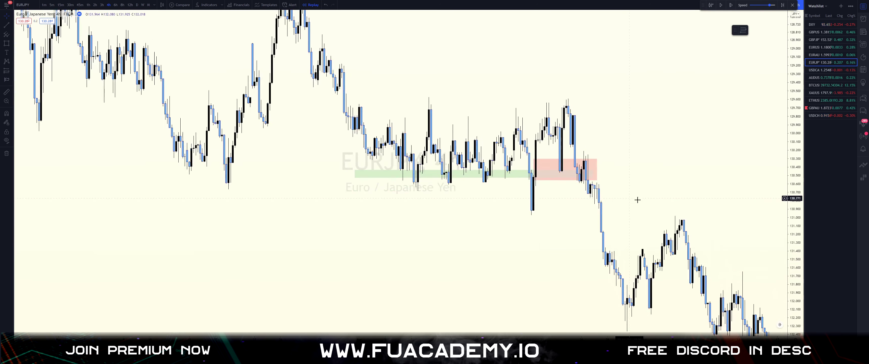
drag(636, 214, 744, 210)
scroll(745, 210, up, 5)
drag(683, 220, 598, 229)
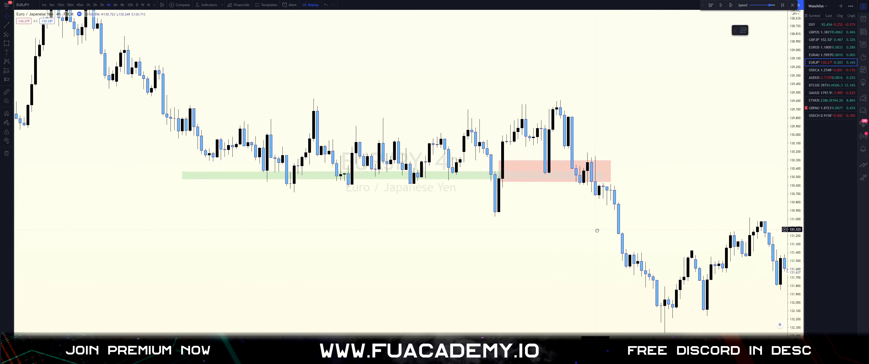
drag(374, 192, 406, 195)
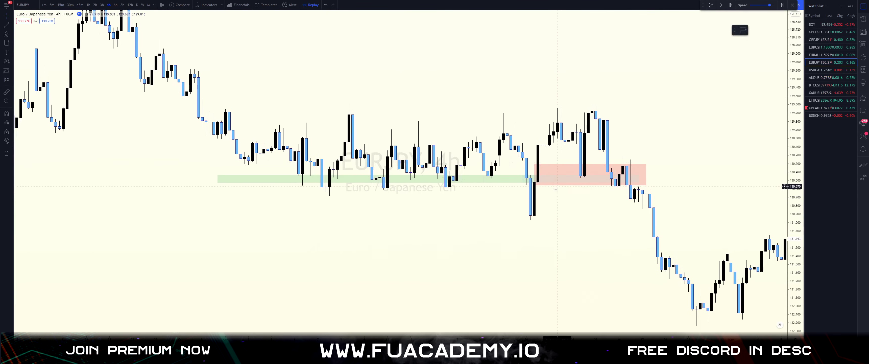